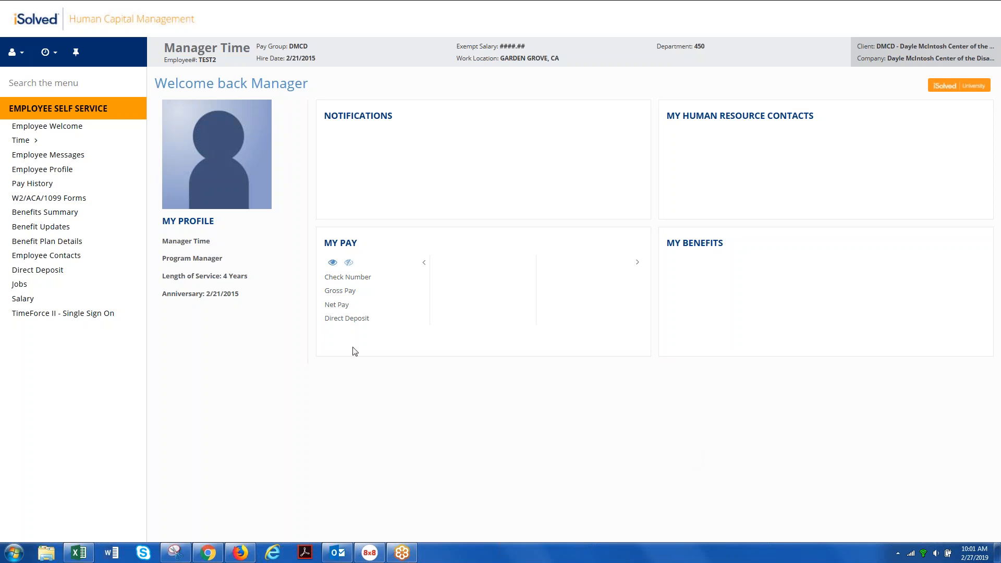
Switch to Manager View and open the time card of the listed active employee
click(21, 54)
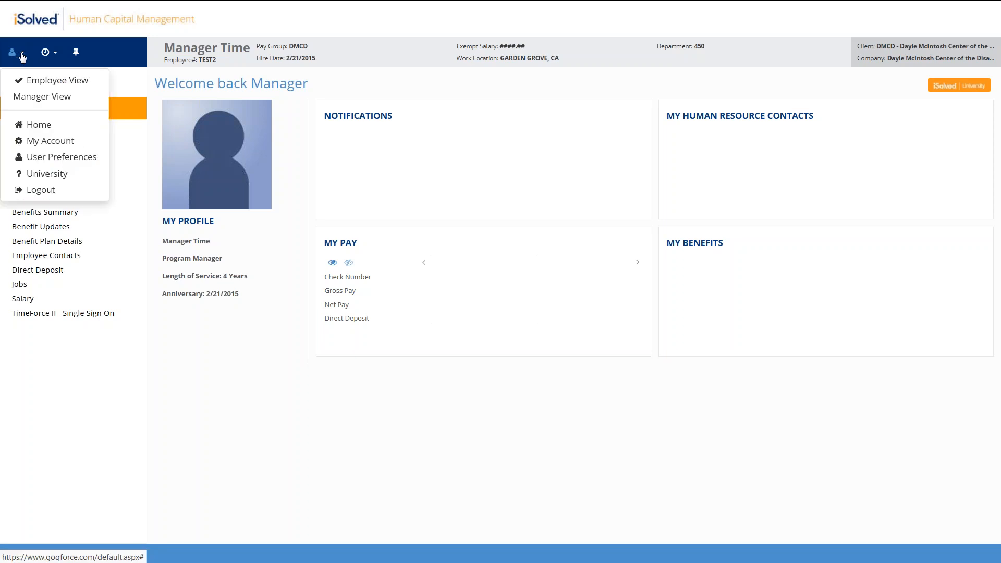
click(39, 98)
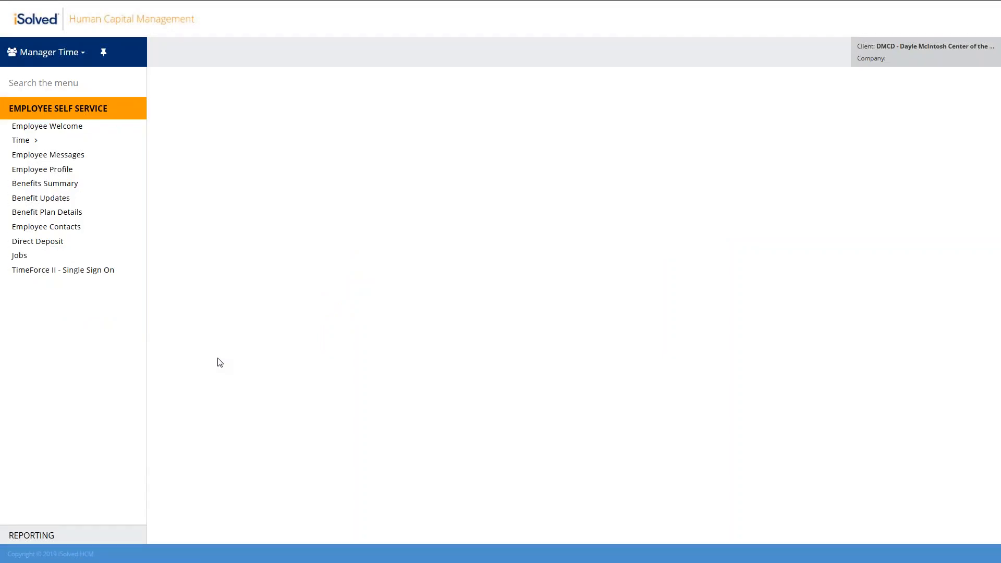
click(26, 142)
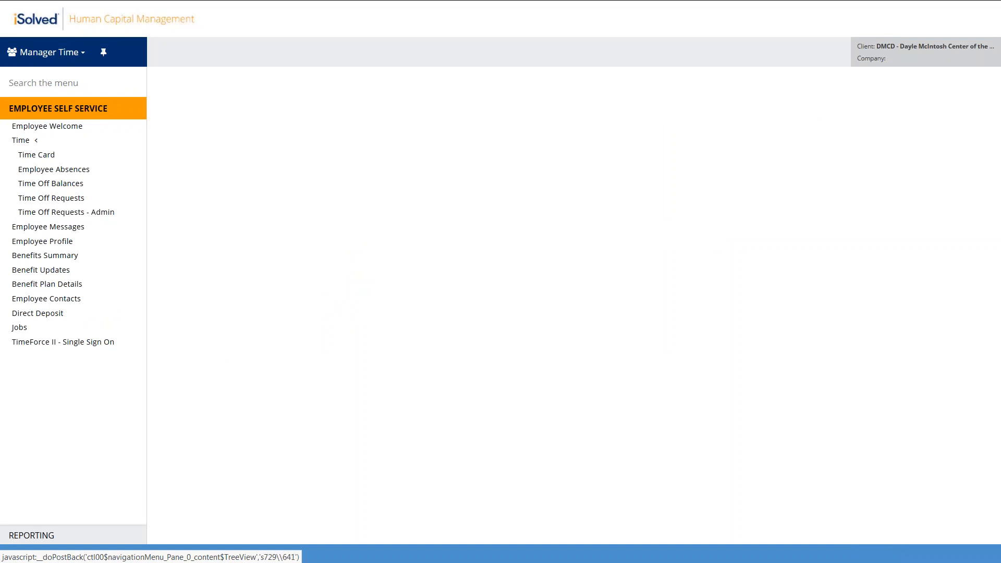
click(31, 156)
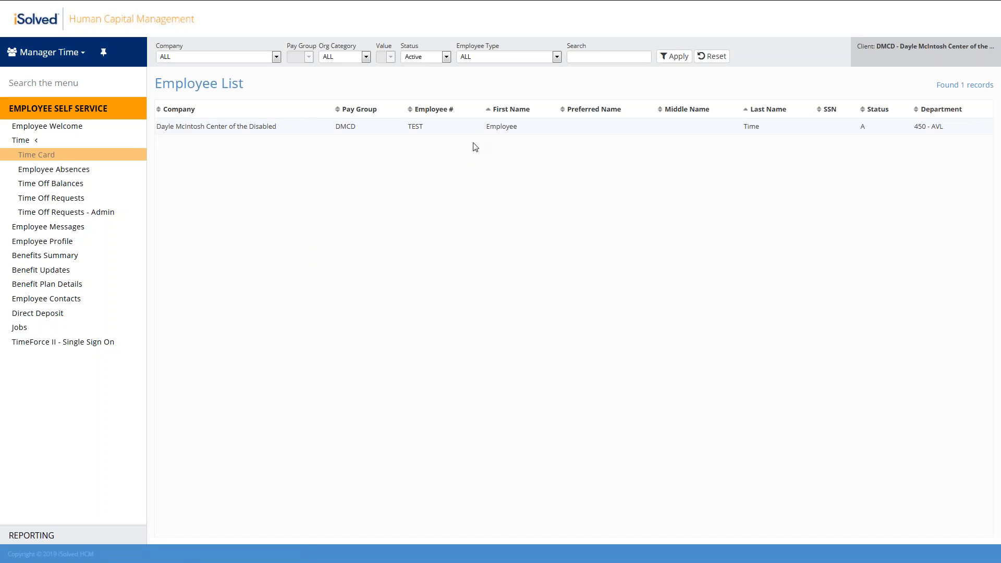
click(442, 131)
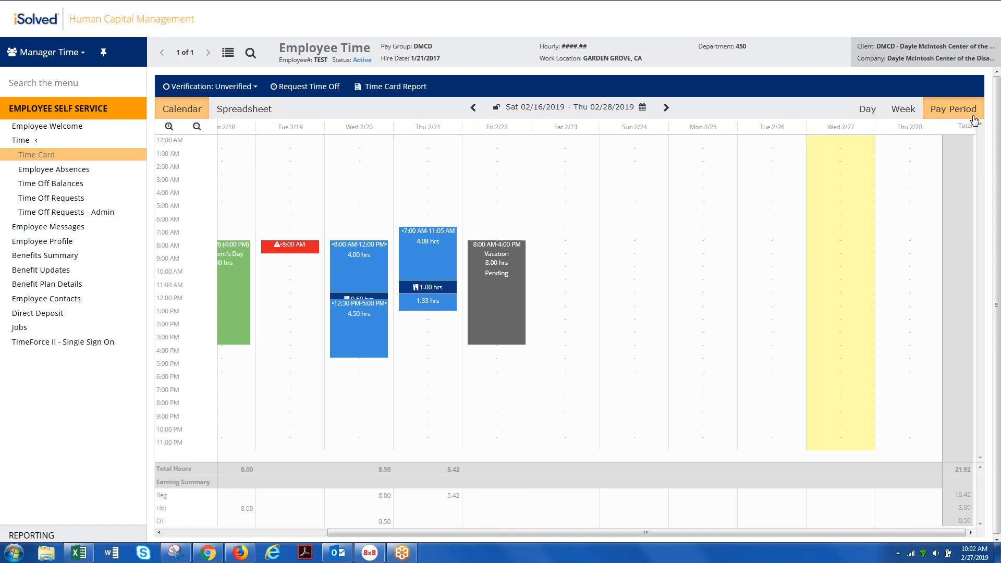
View the time card by week and return it to the pay period containing today's date, February 27, 2019
click(910, 110)
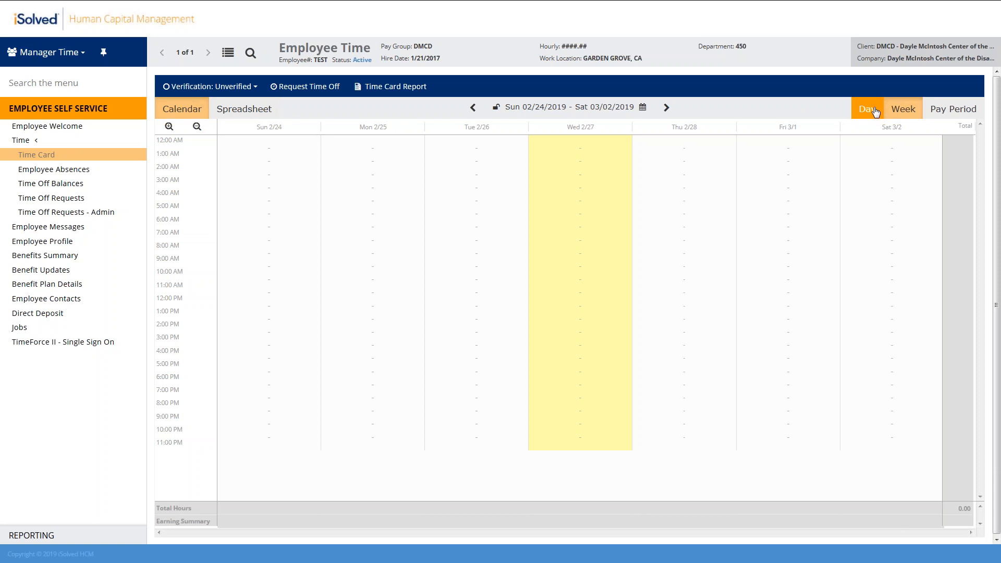
click(953, 109)
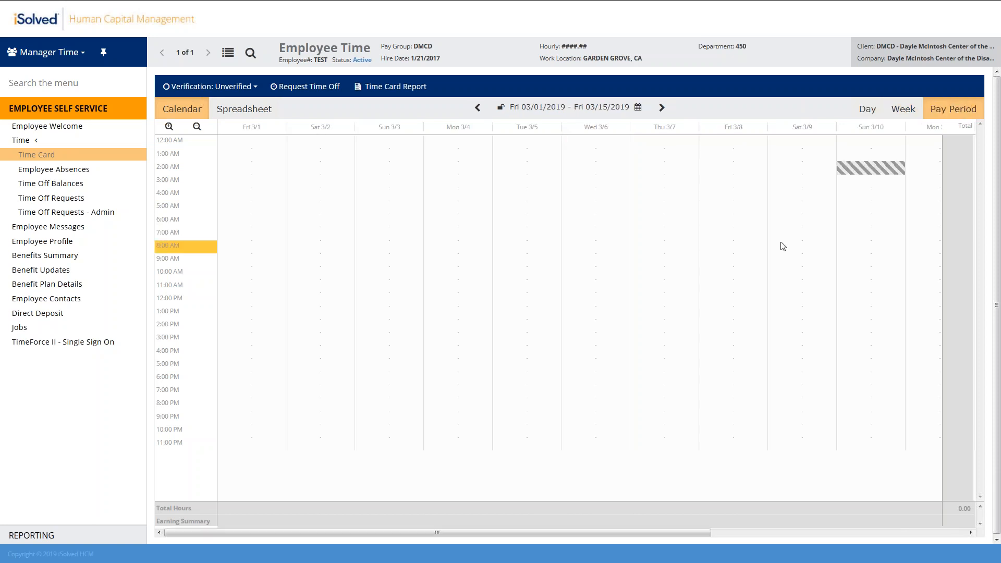
click(574, 110)
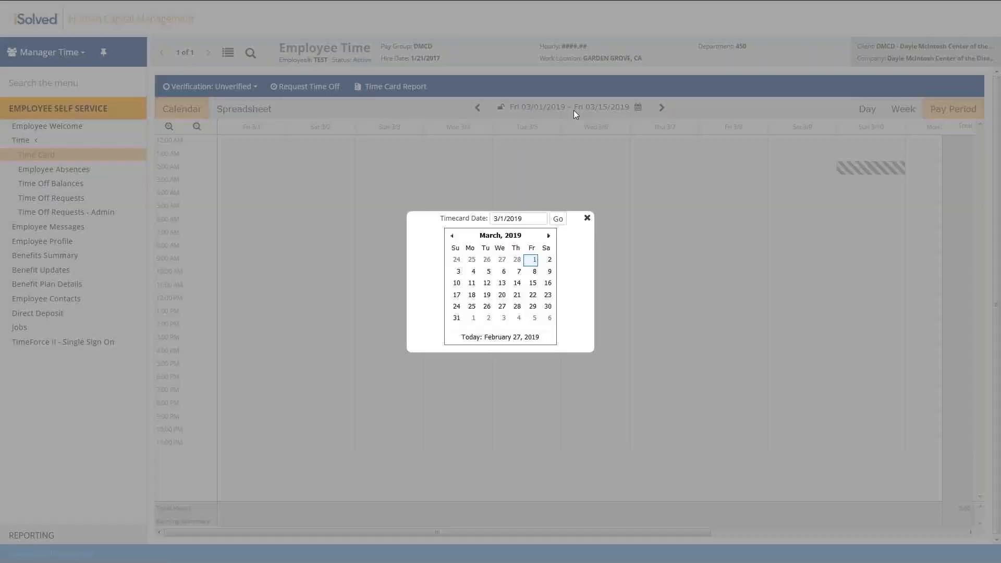
click(510, 340)
click(558, 219)
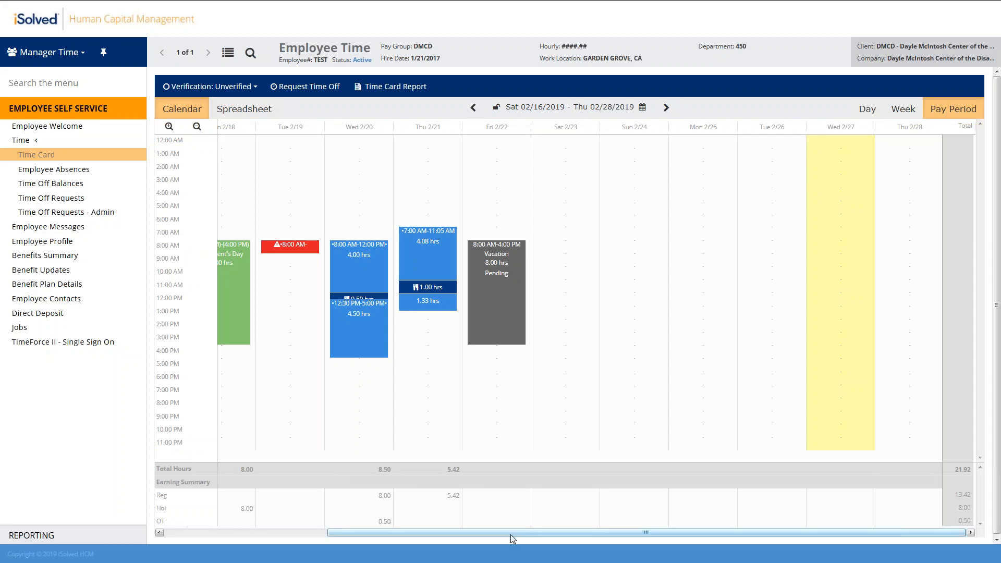
Add and save a 12:00 PM punch on Tuesday 02/19/2019 with type Normal and mode Auto
drag(511, 531, 346, 561)
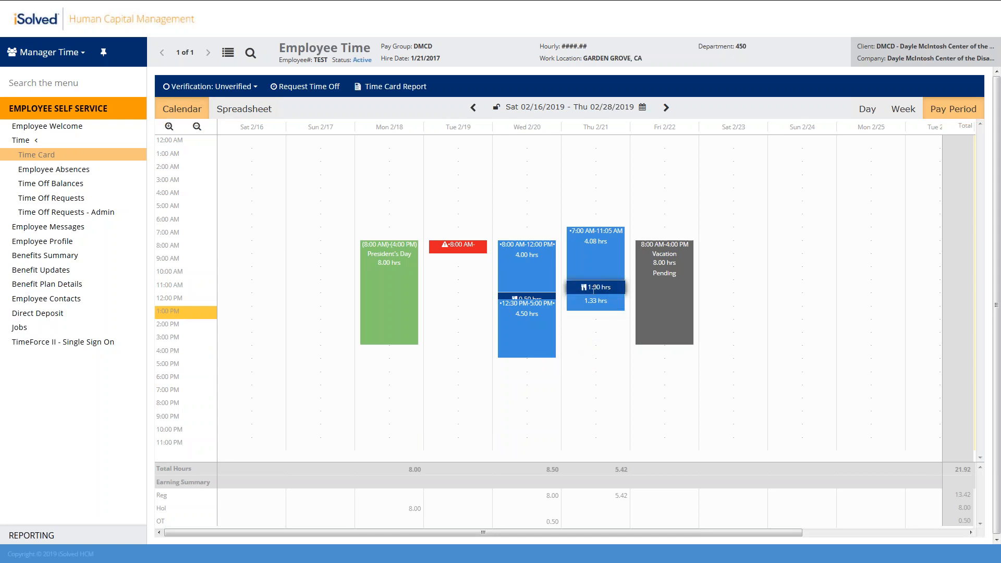
mouse_move(583, 290)
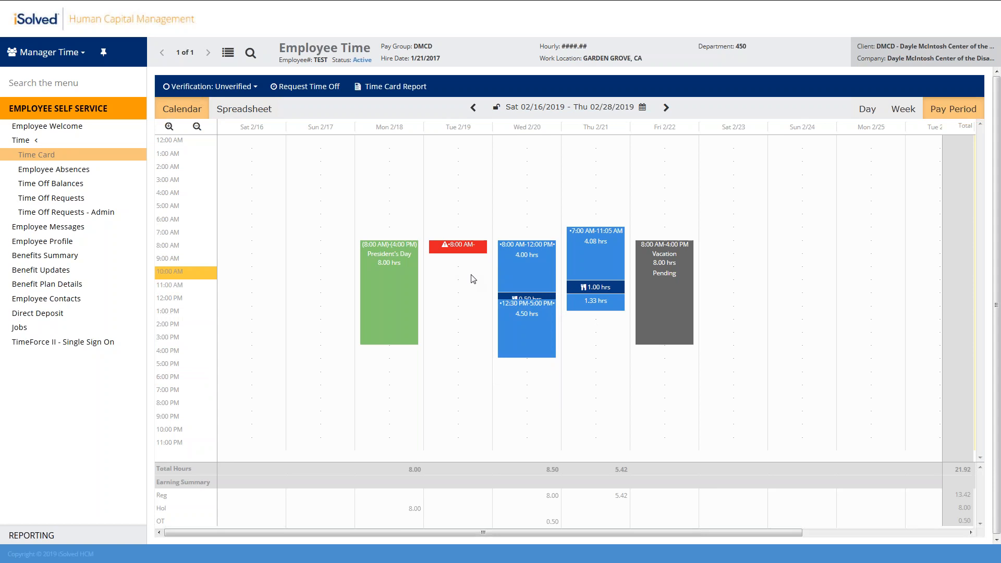
mouse_move(463, 256)
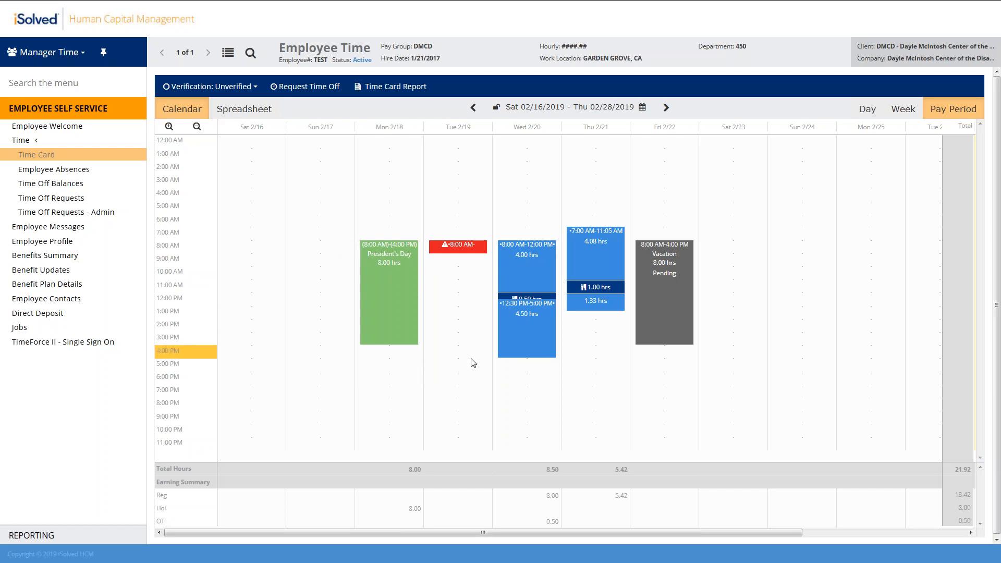
click(456, 298)
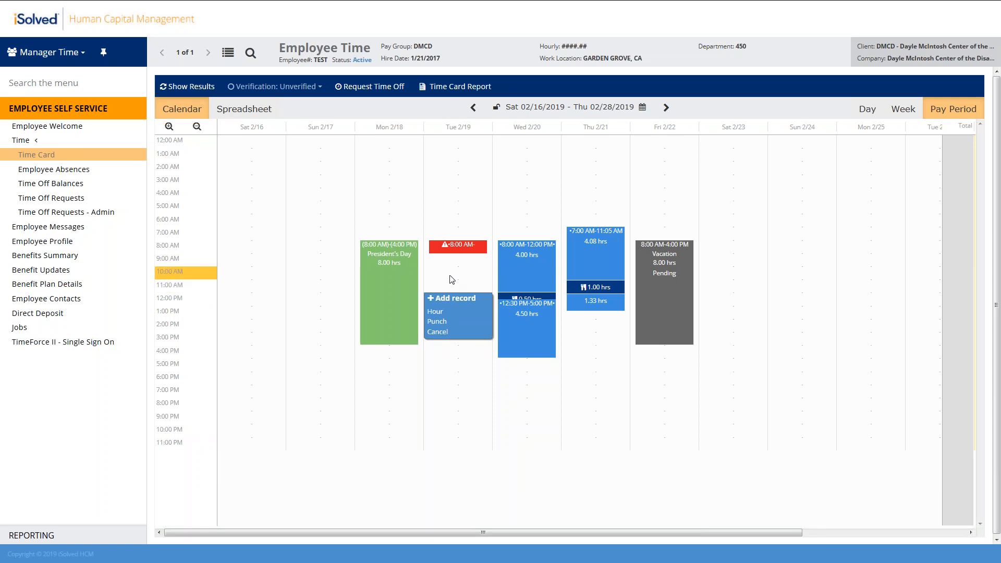
click(437, 322)
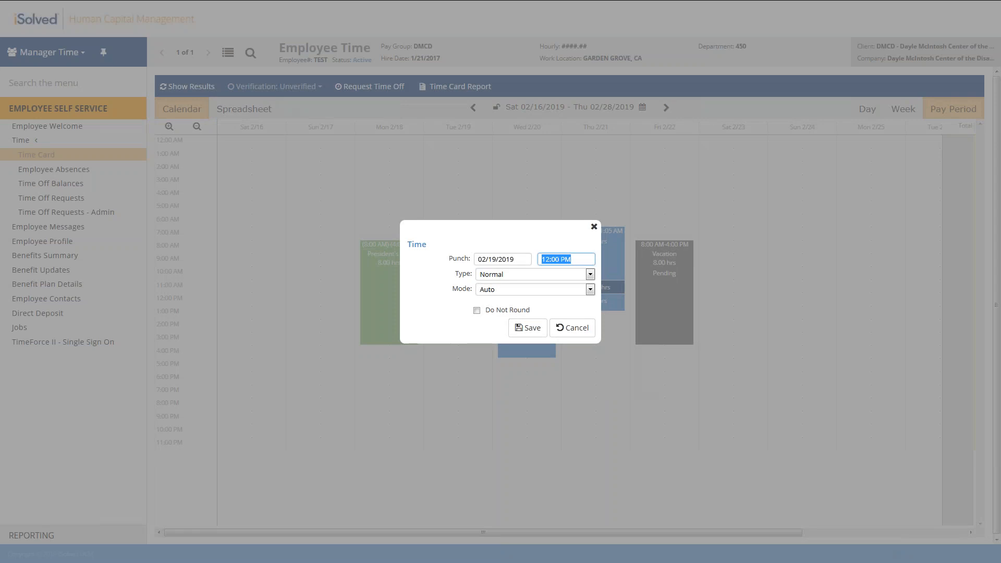
text(12)
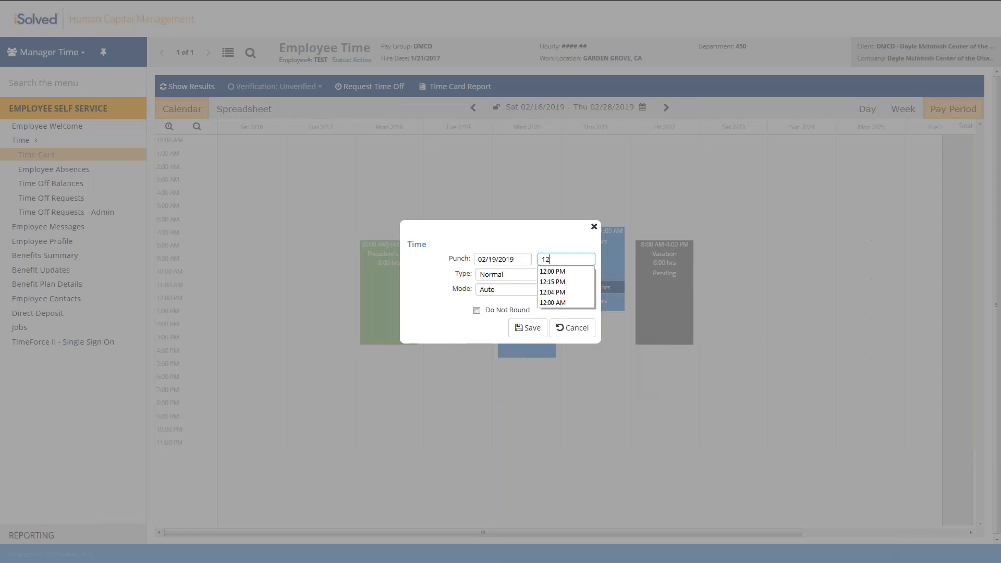
text(p)
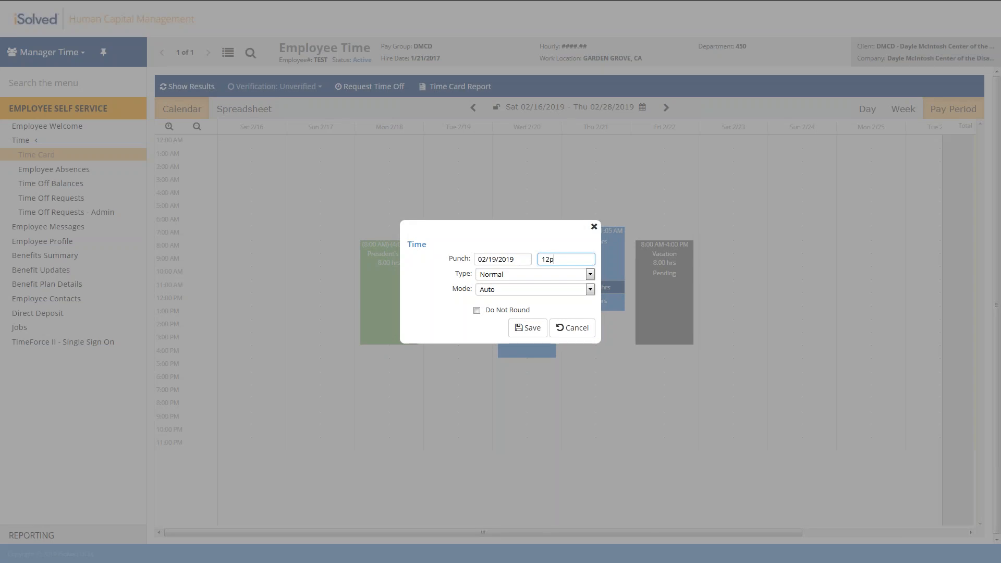
key(Tab)
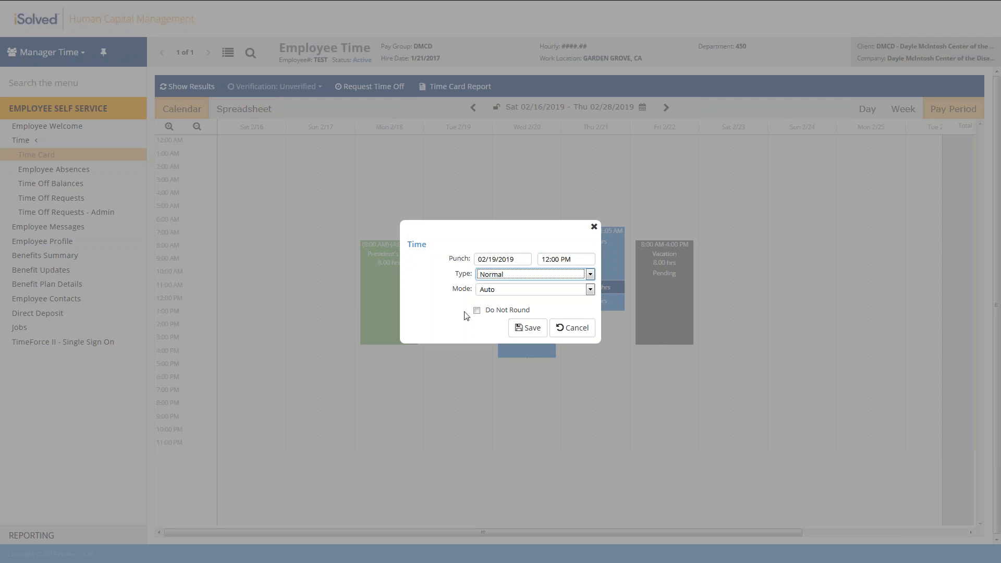
click(590, 275)
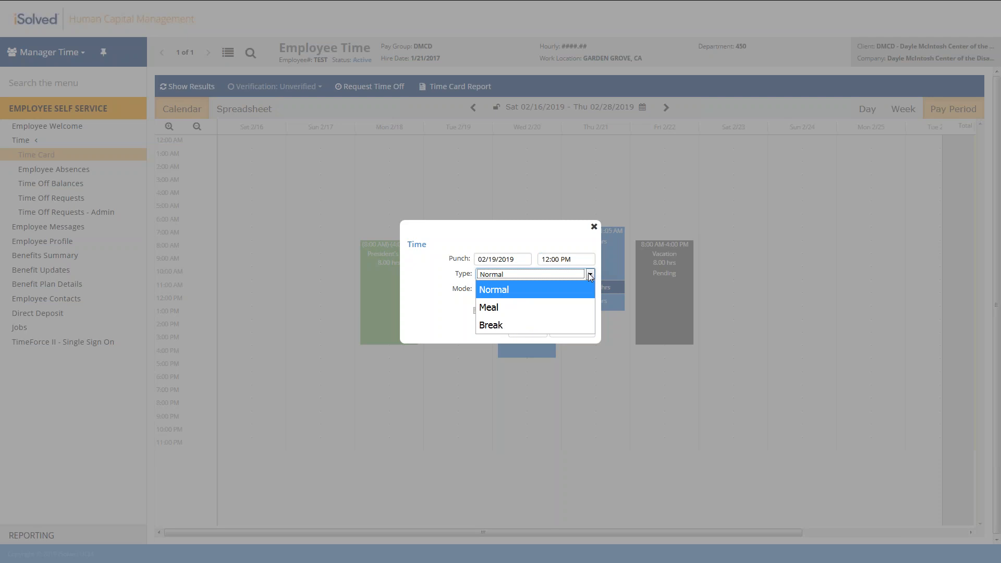
click(497, 291)
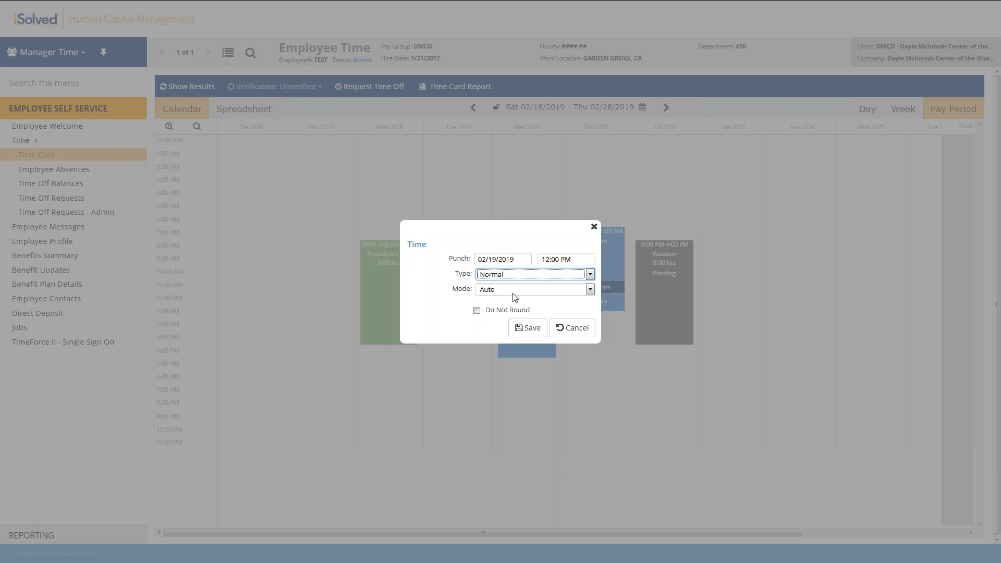
click(590, 290)
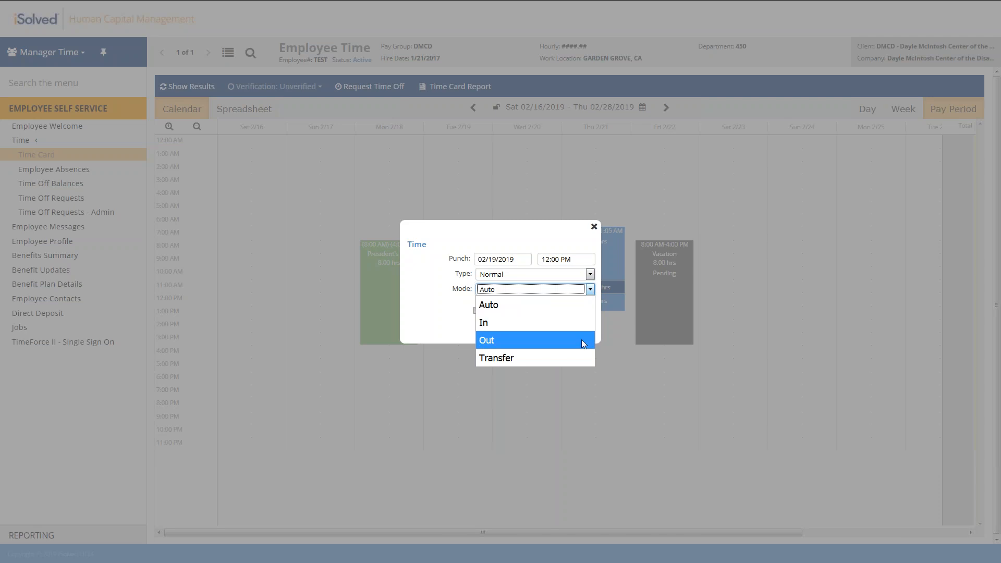
click(575, 307)
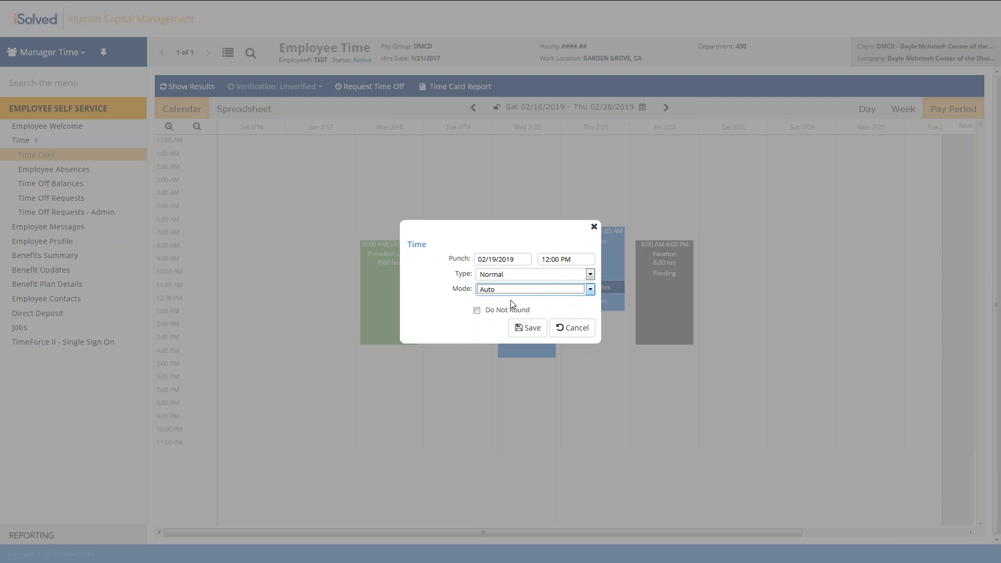
click(520, 328)
Add and save a 12:30 PM punch on Tuesday 02/19/2019 for the return from lunch
mouse_move(519, 320)
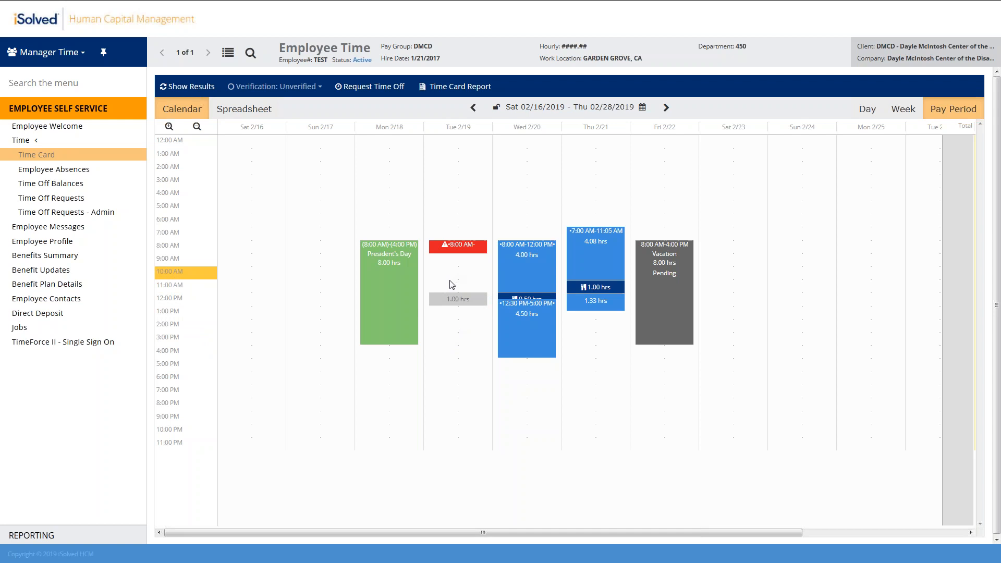
click(458, 315)
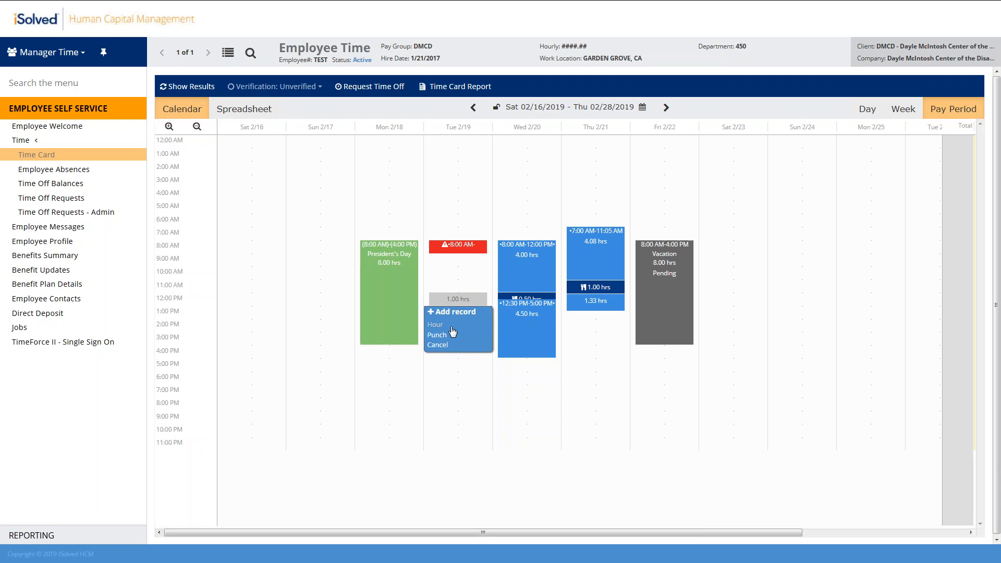
click(447, 335)
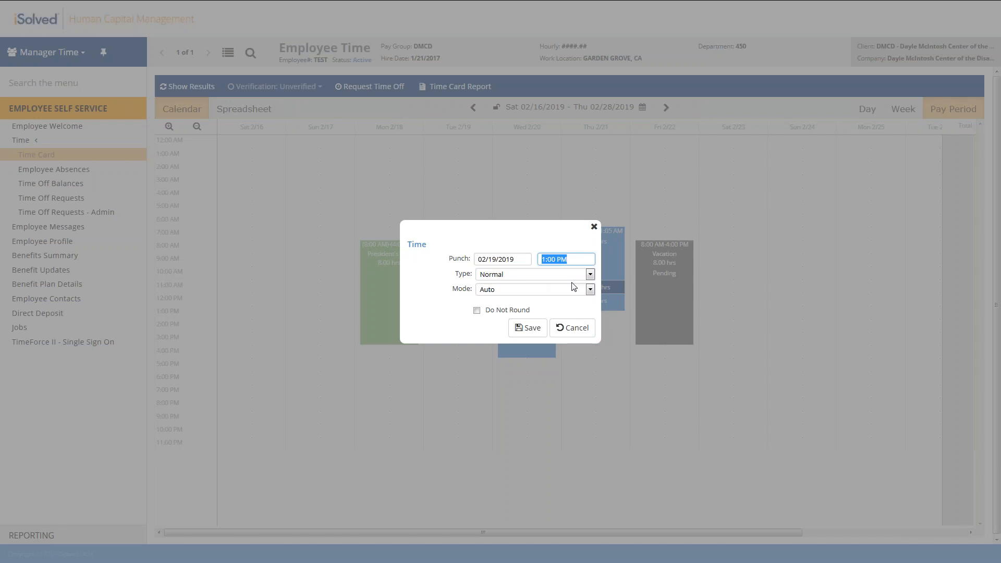
text(1)
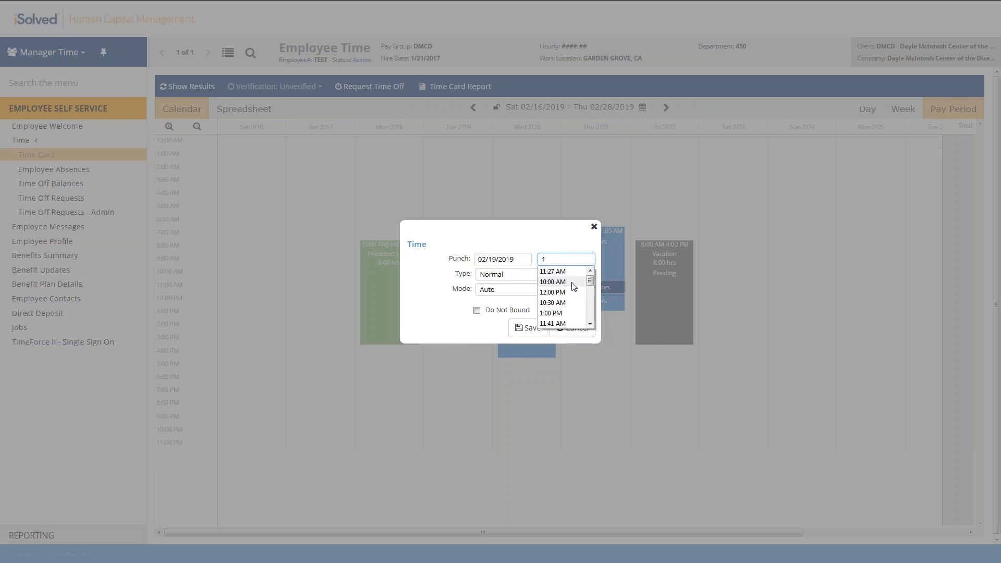
text(230p)
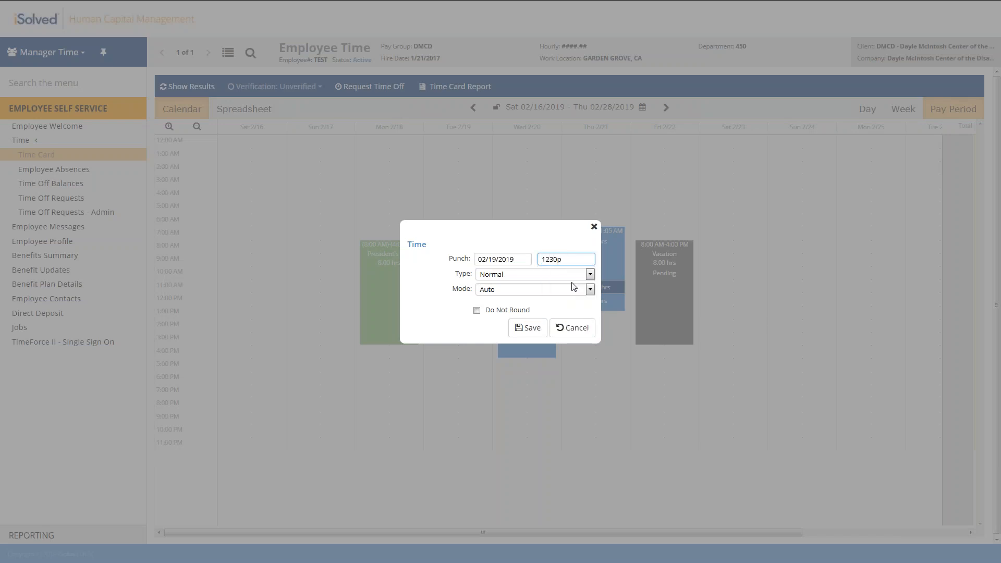
key(Tab)
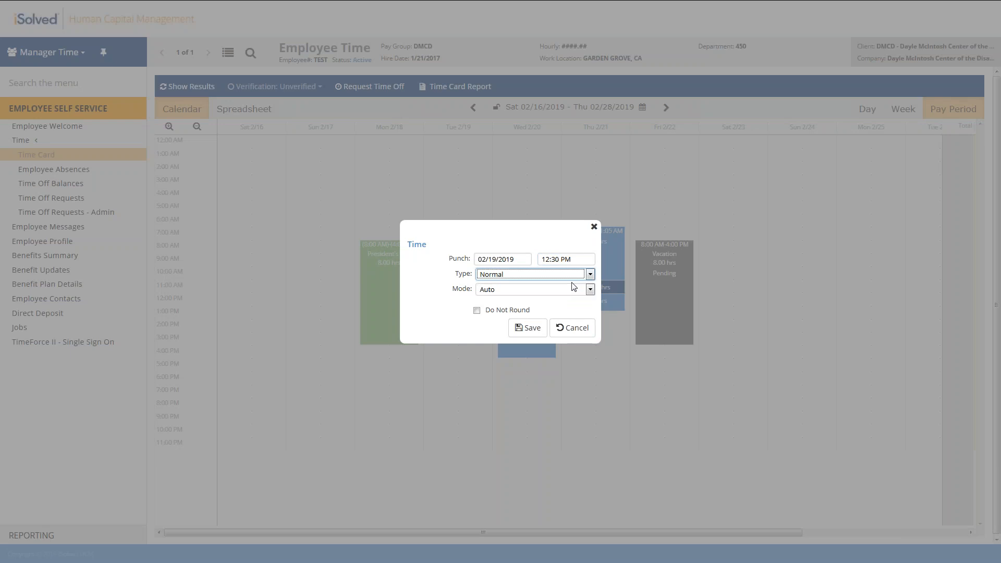
click(524, 327)
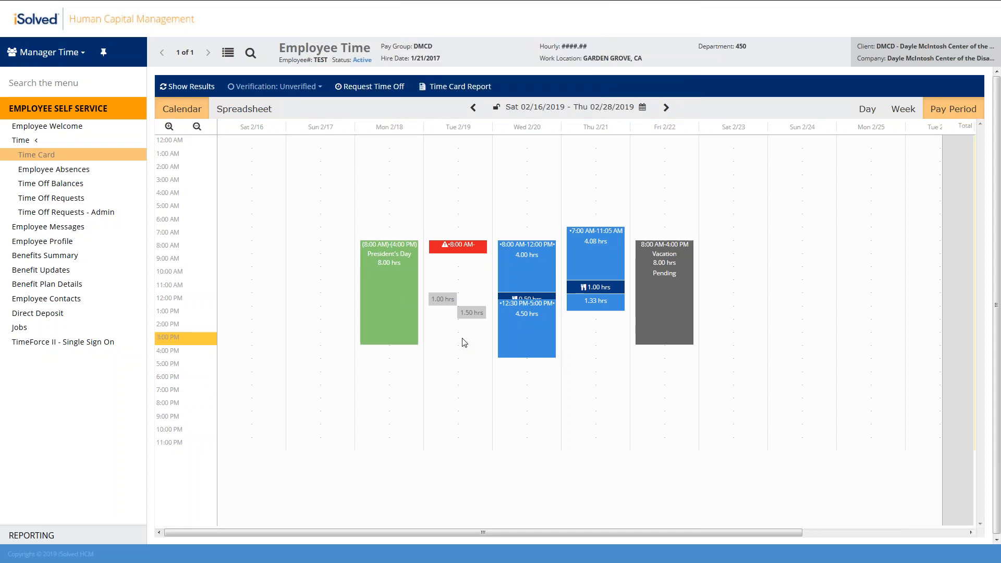
click(468, 365)
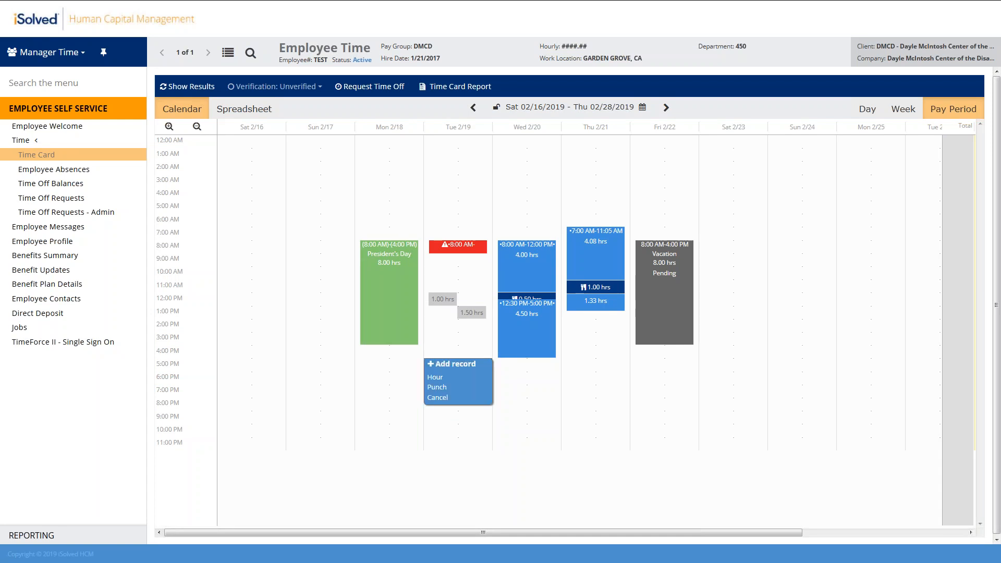
click(438, 391)
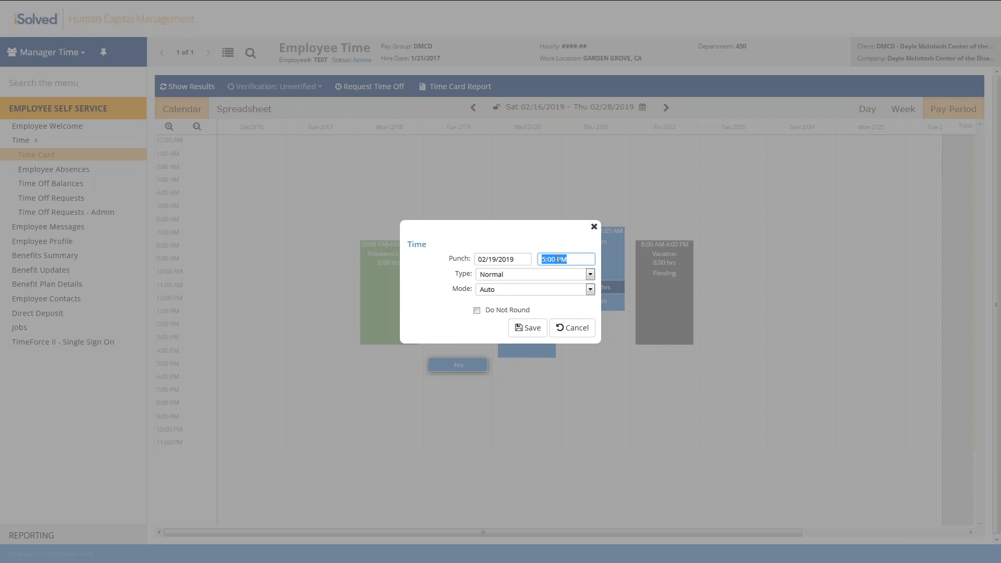
click(572, 328)
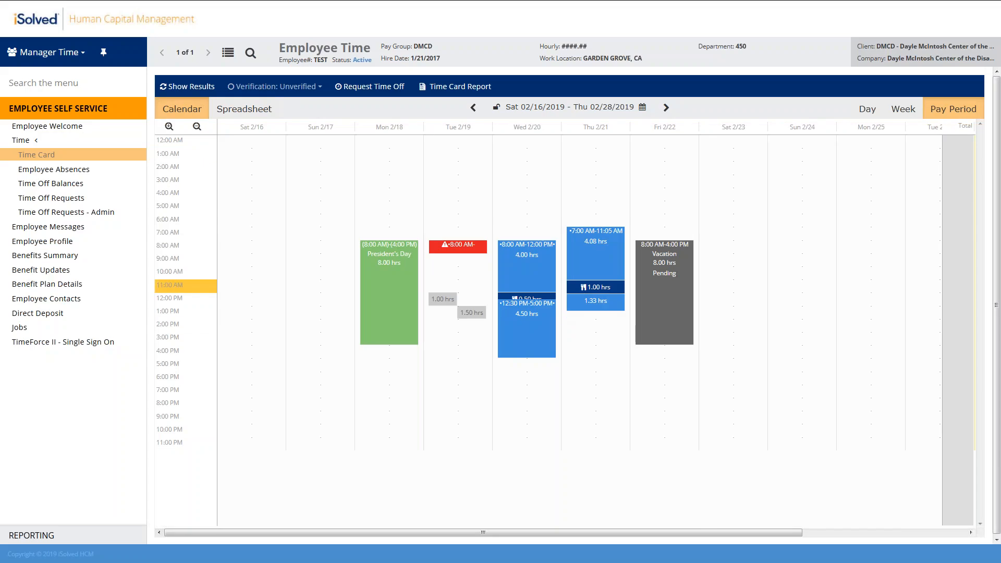
Add and save a 5:00 PM punch on Tuesday 02/19/2019, and refresh the time card results
click(459, 162)
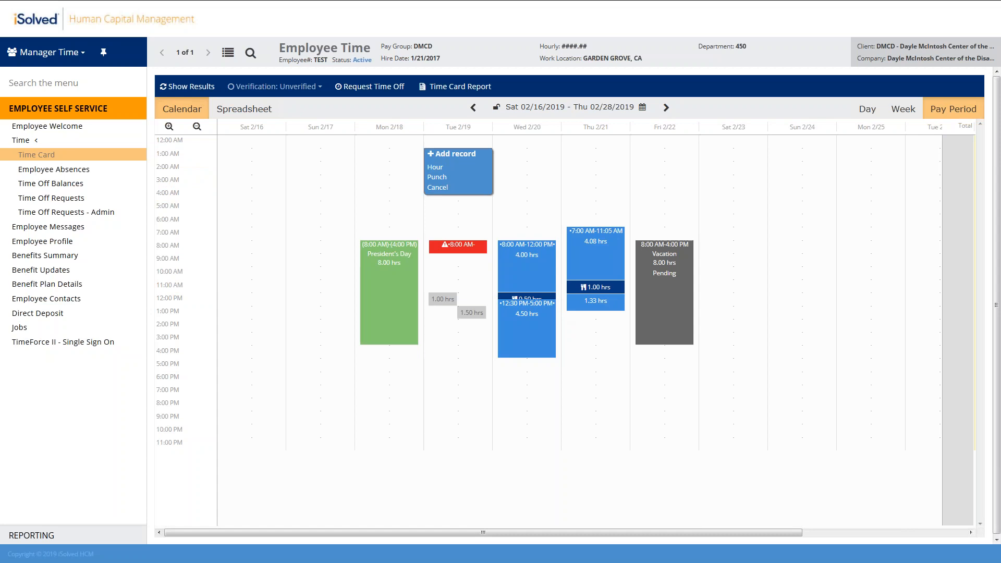
click(438, 177)
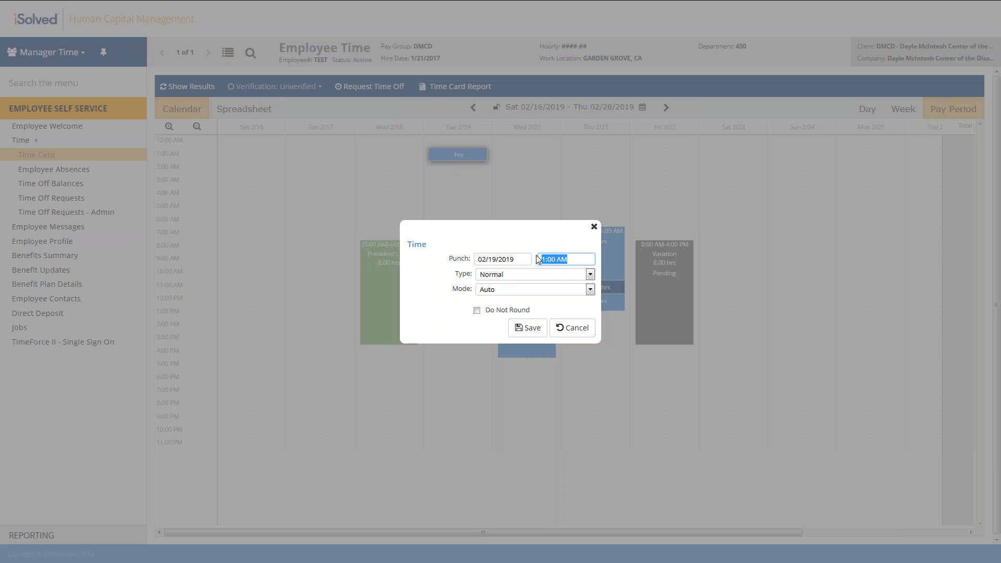
text(5)
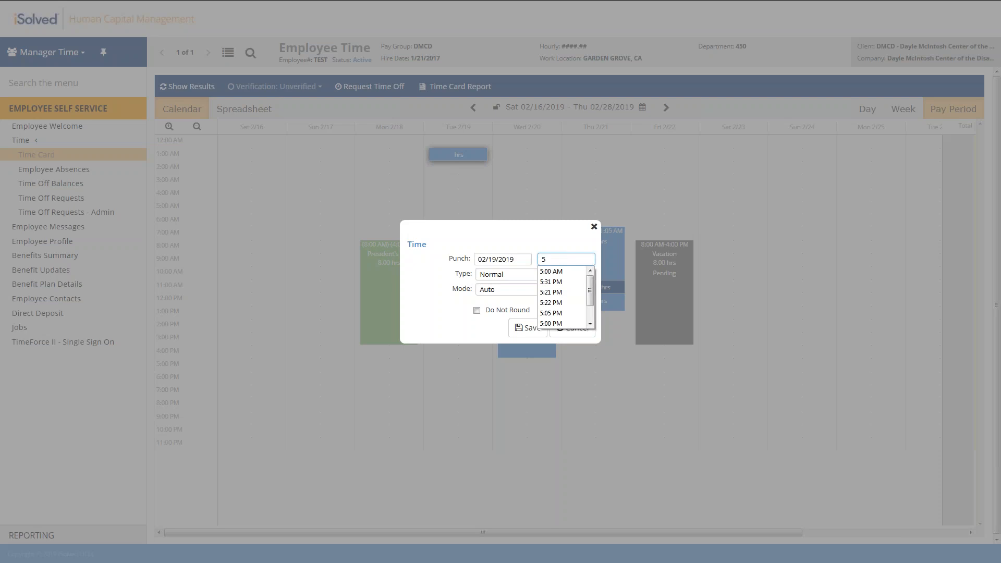
text(p)
key(Tab)
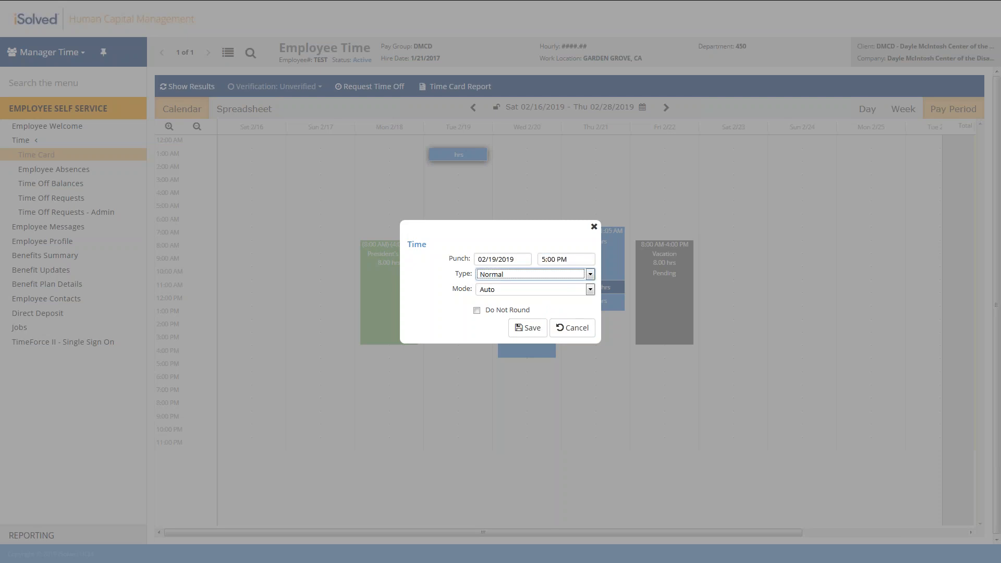
click(528, 328)
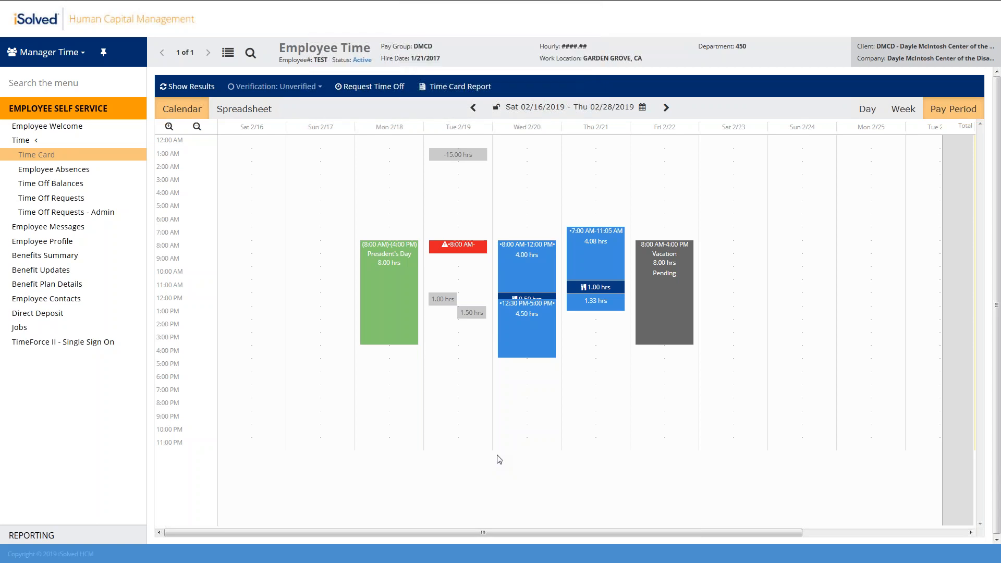
click(170, 89)
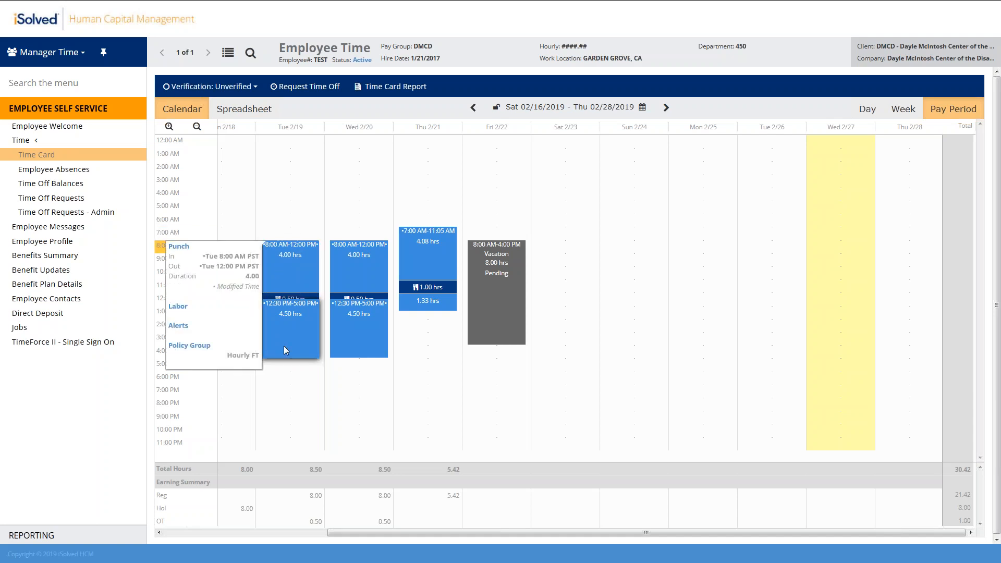
Change Wednesday 02/20/2019's morning In punch to 7:45 AM, save it and reload the time card
drag(339, 532, 166, 540)
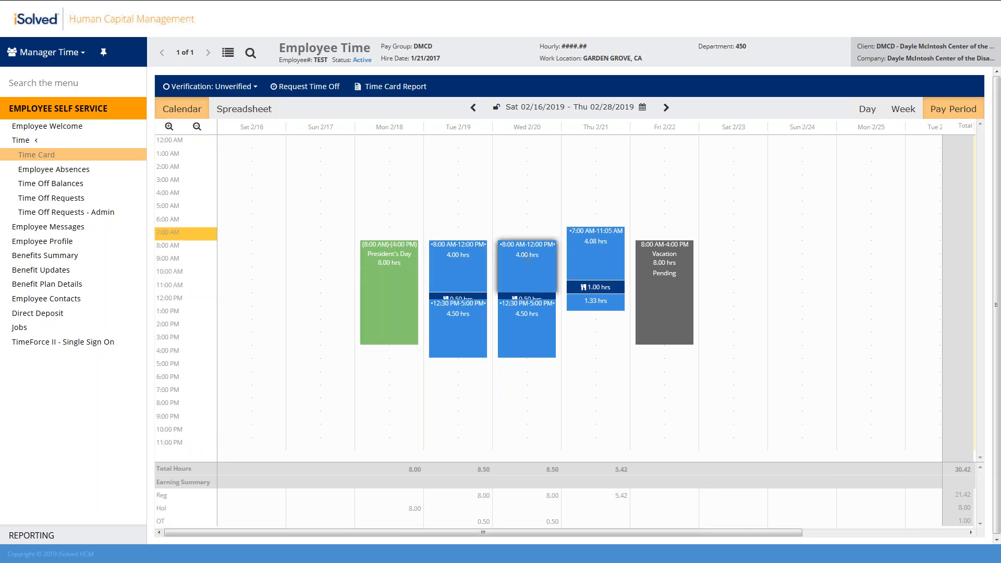
mouse_move(528, 257)
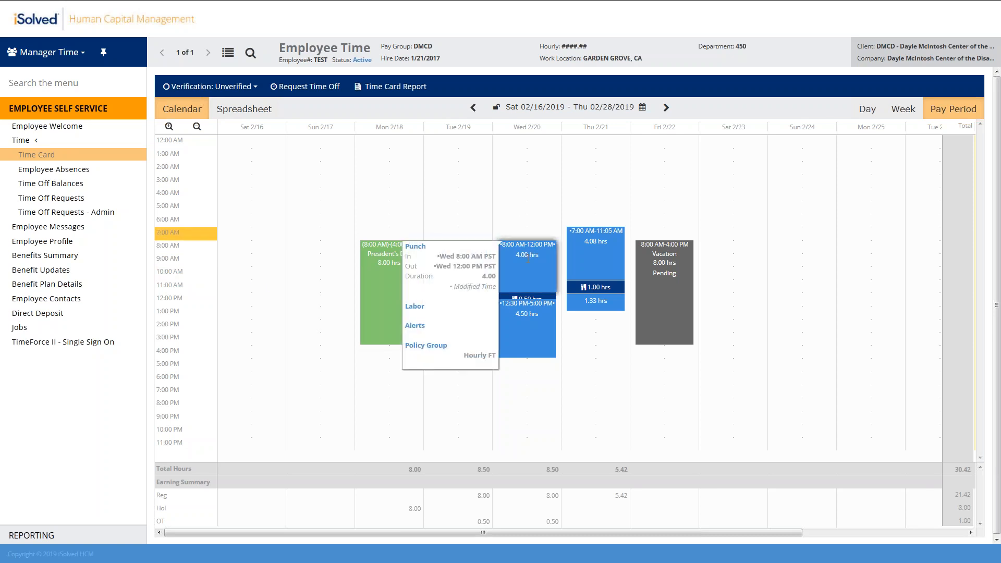
click(527, 257)
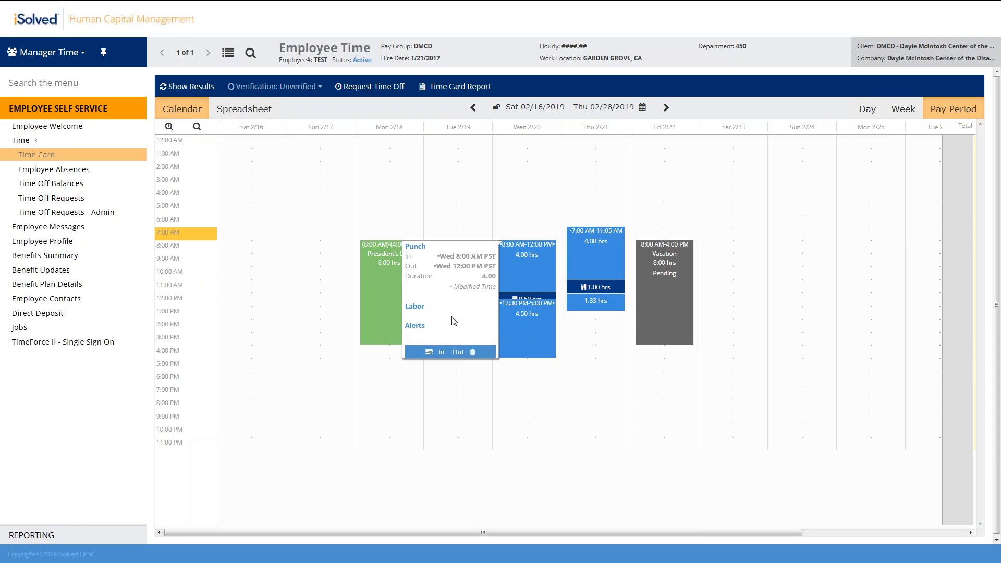
click(445, 353)
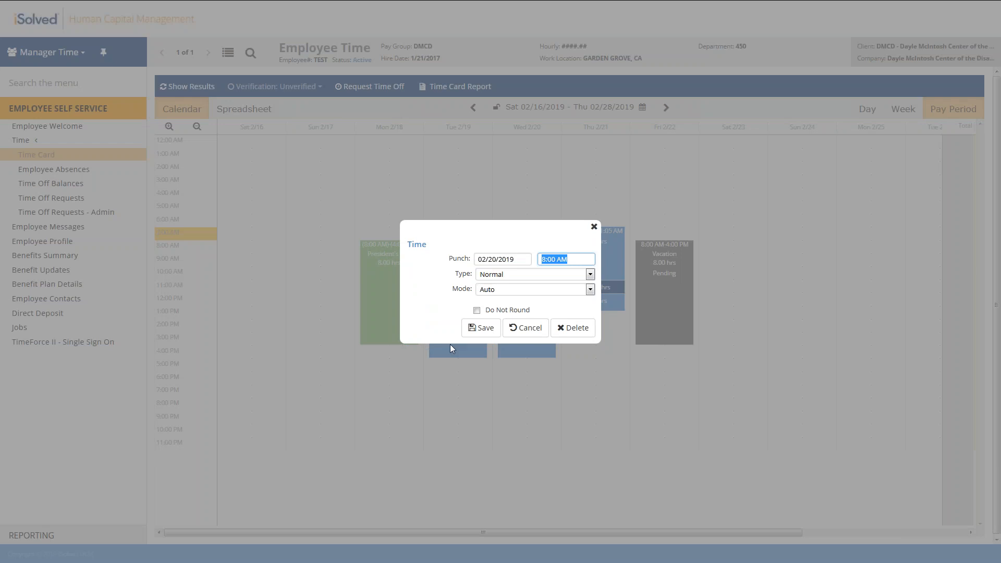
text(745)
key(Tab)
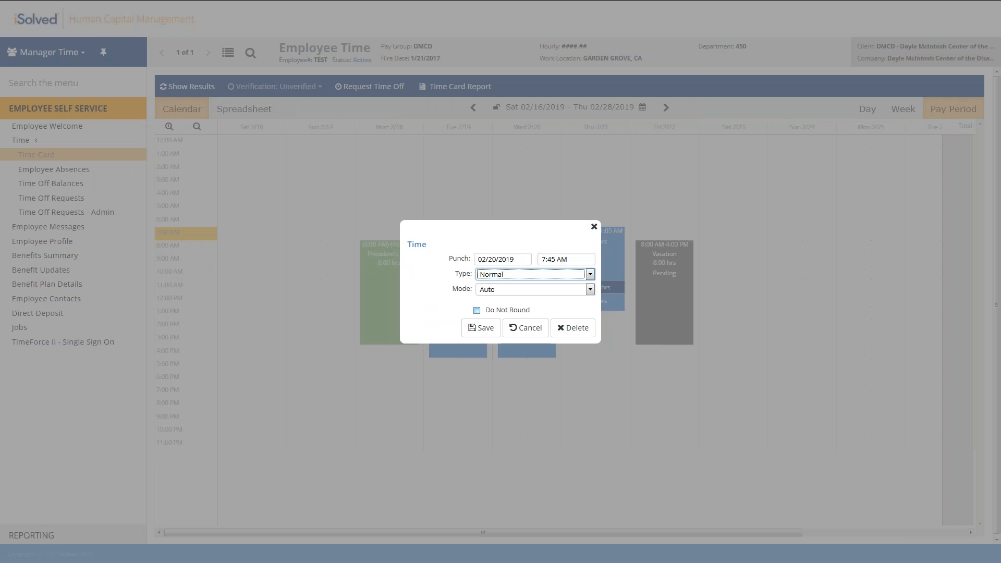
click(477, 328)
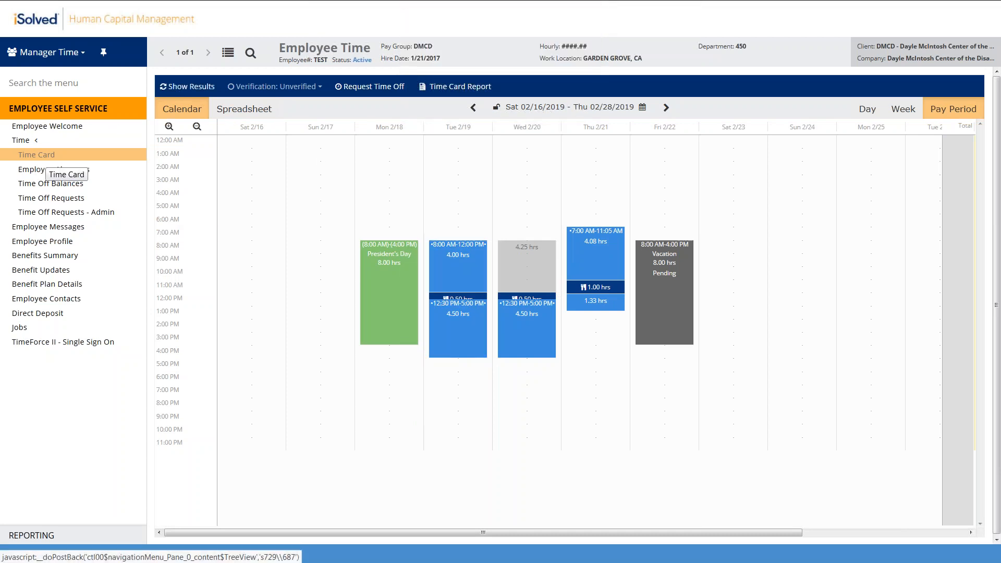
click(37, 155)
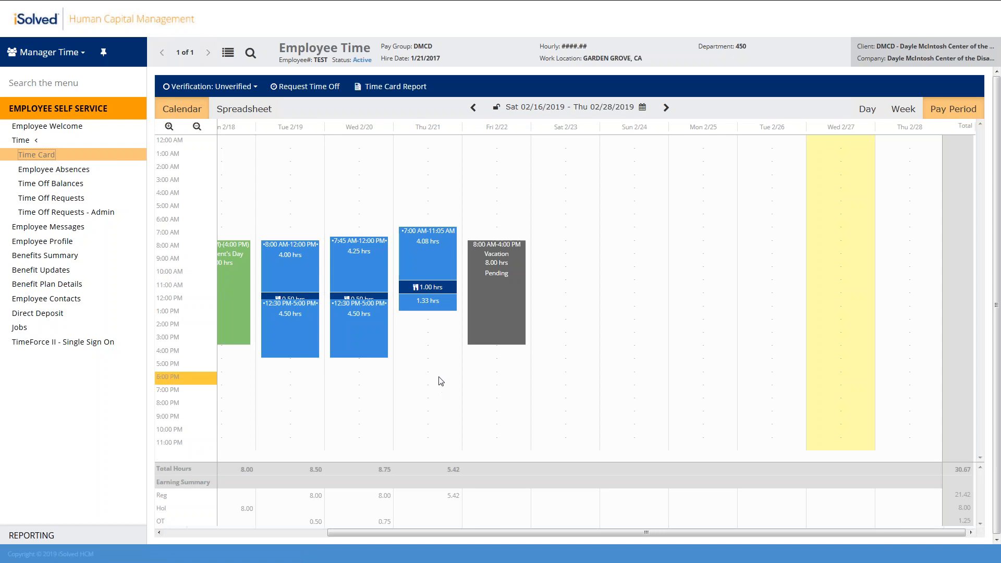
Review the time allocation of Wednesday 02/20/2019's afternoon punch, close it and show the time card results
click(364, 328)
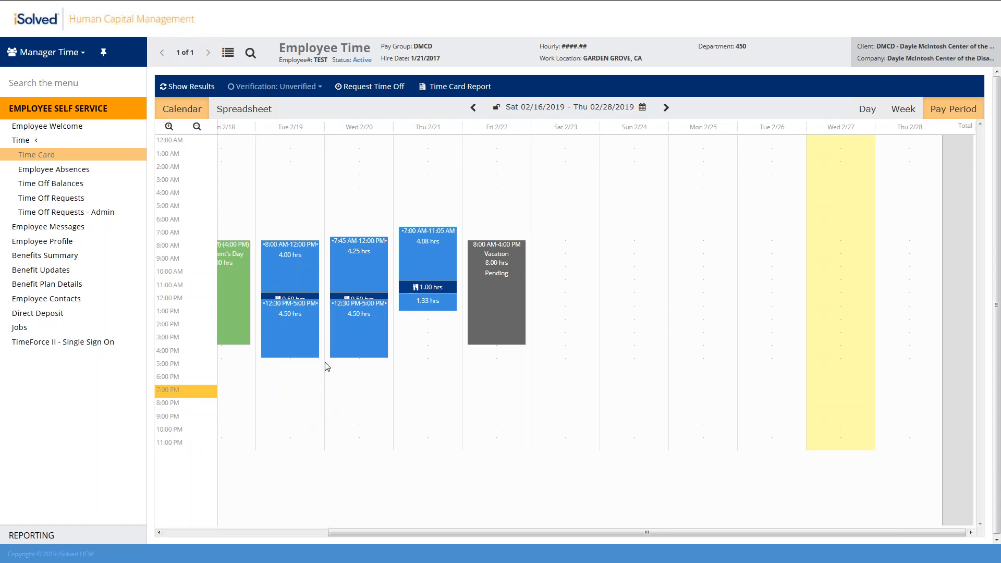
mouse_move(350, 349)
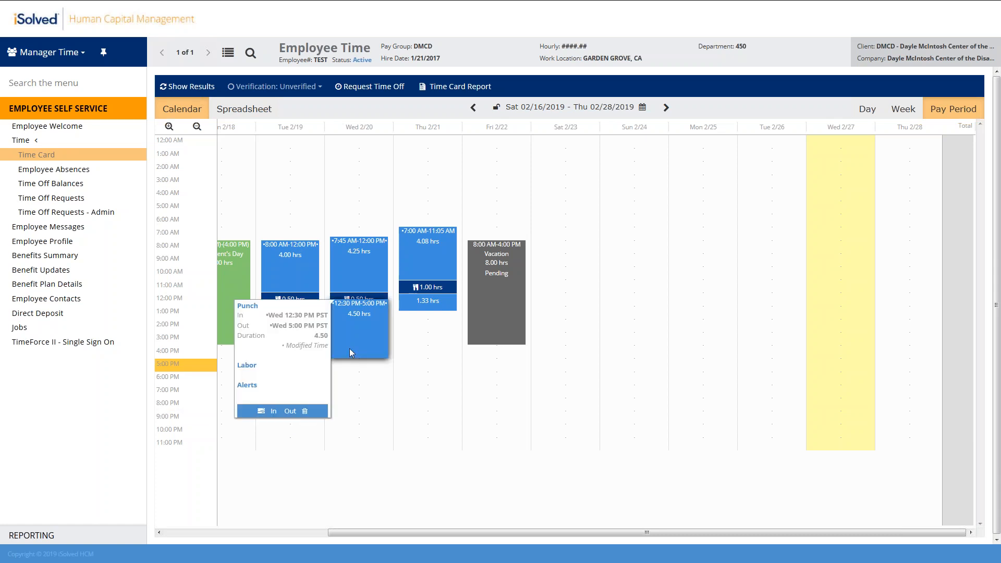
click(261, 412)
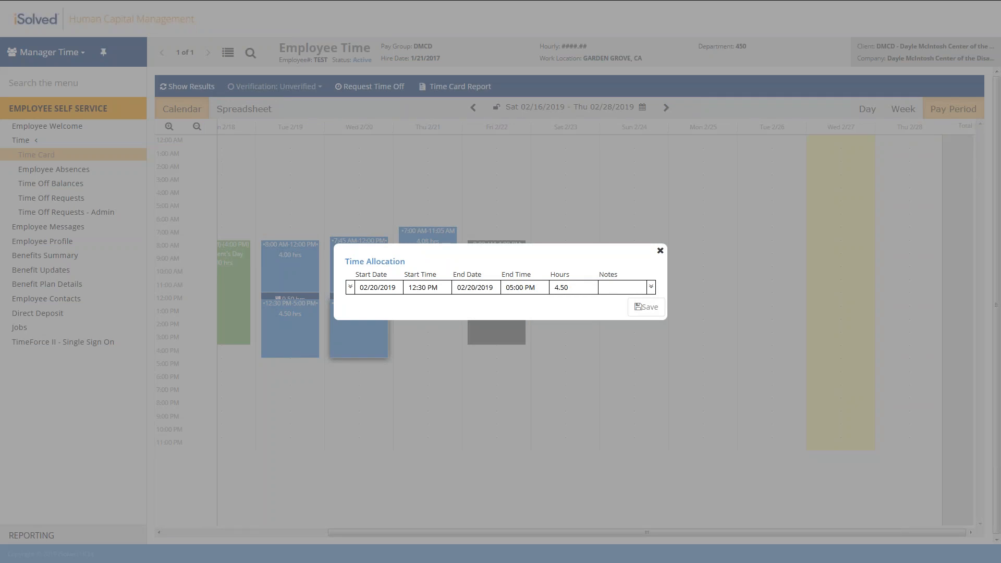
click(660, 251)
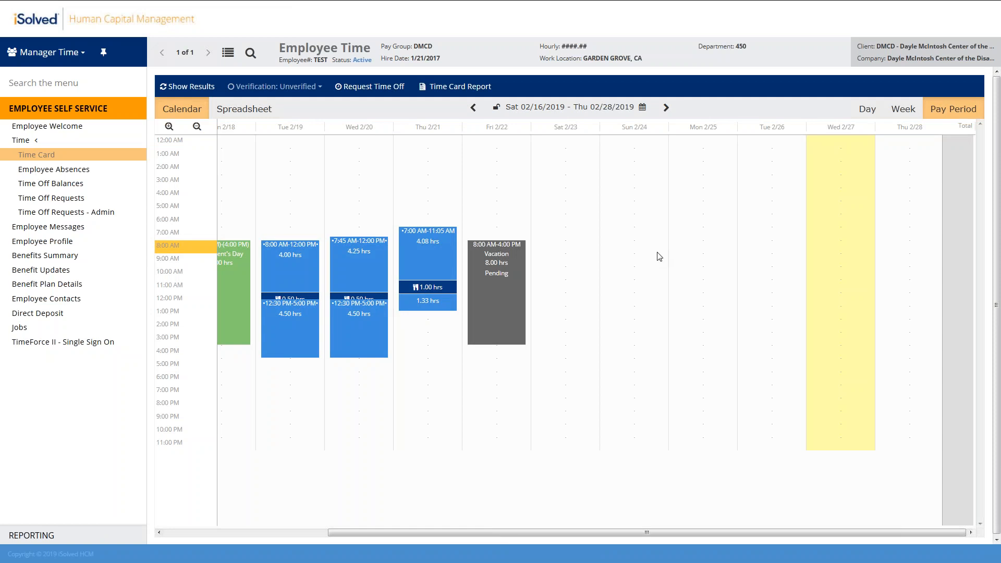
click(187, 87)
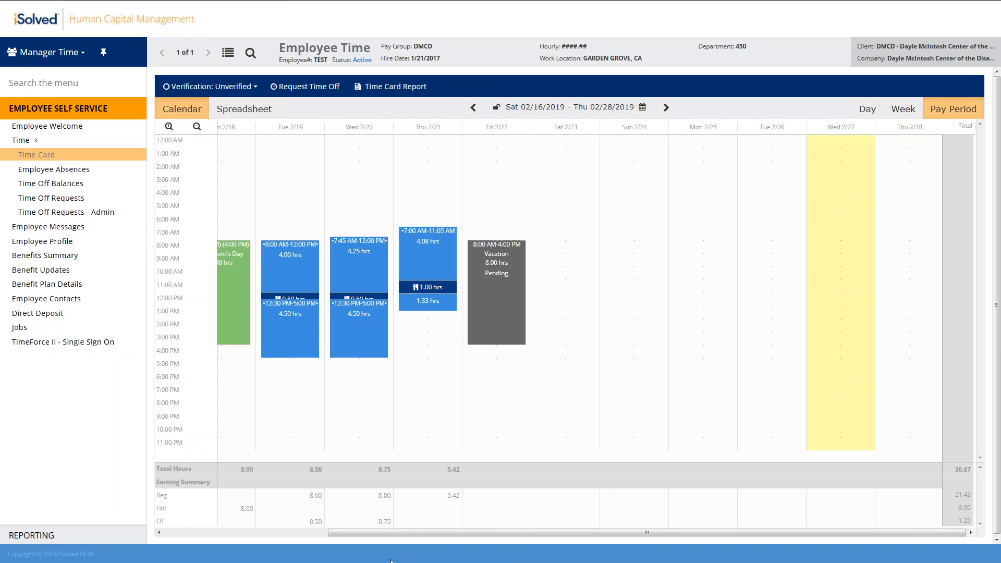
Add and save a Normal hours record on Sunday 02/17/2019 from 8:00 AM to 12:00 PM
drag(402, 535, 257, 540)
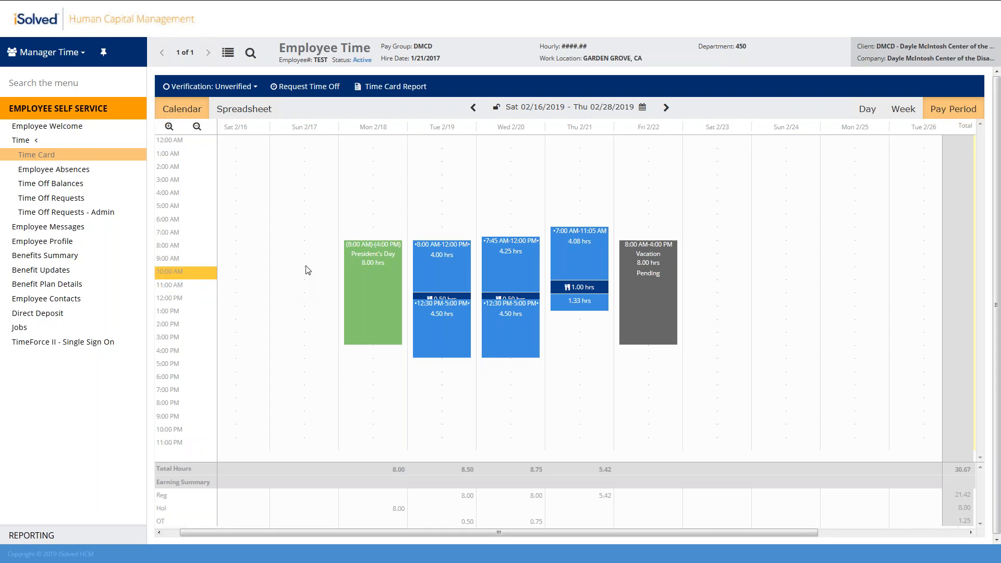
click(301, 248)
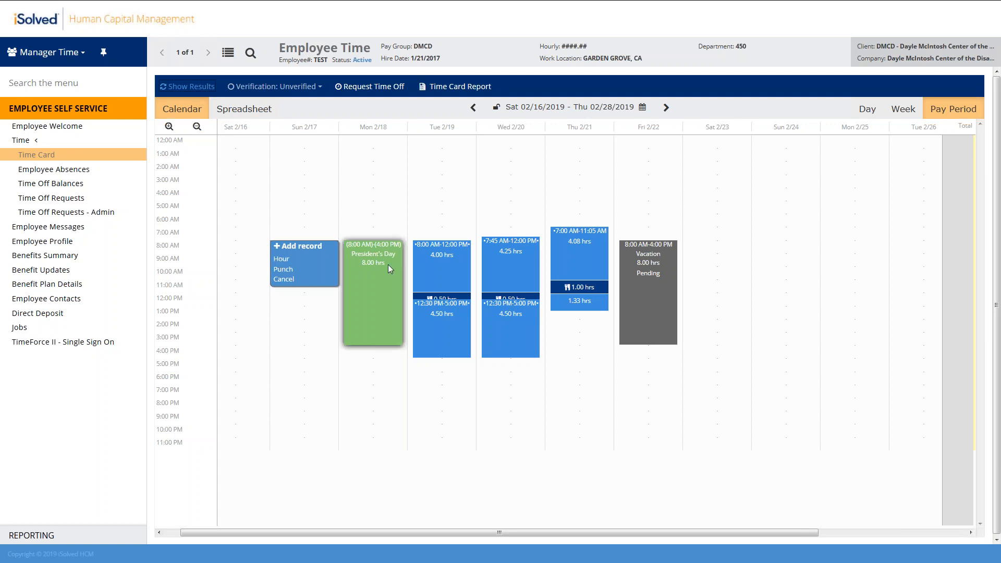
click(433, 245)
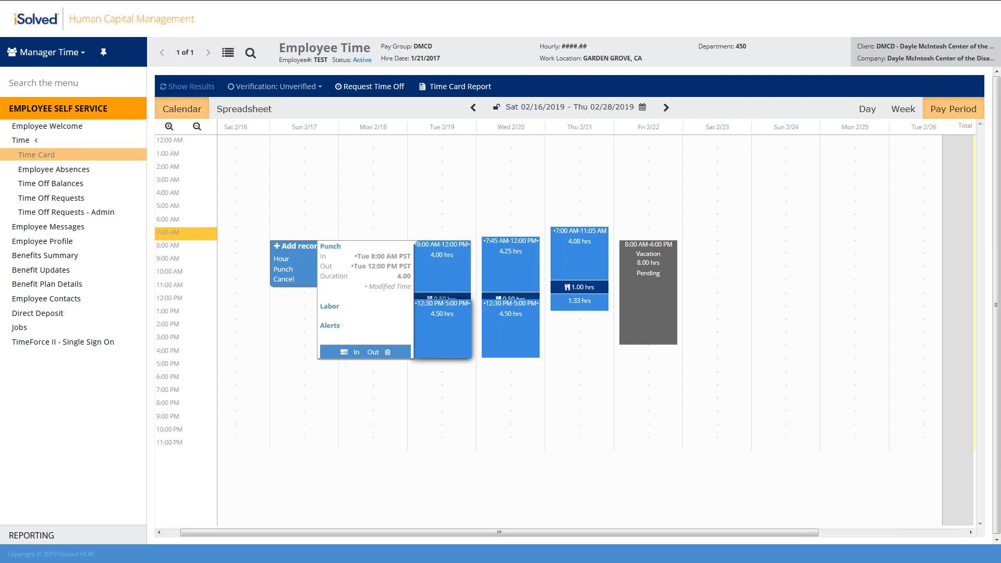
click(443, 313)
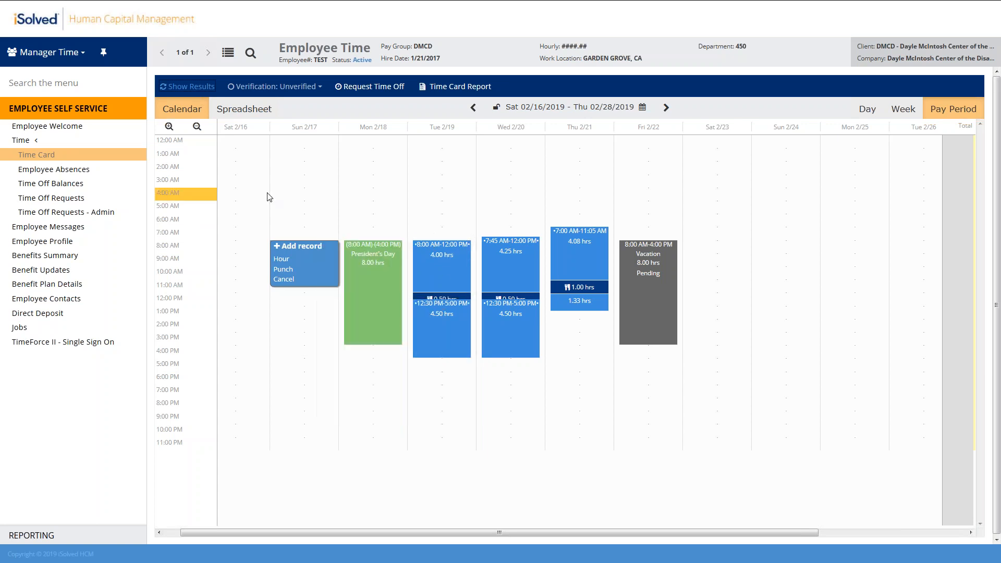
click(282, 259)
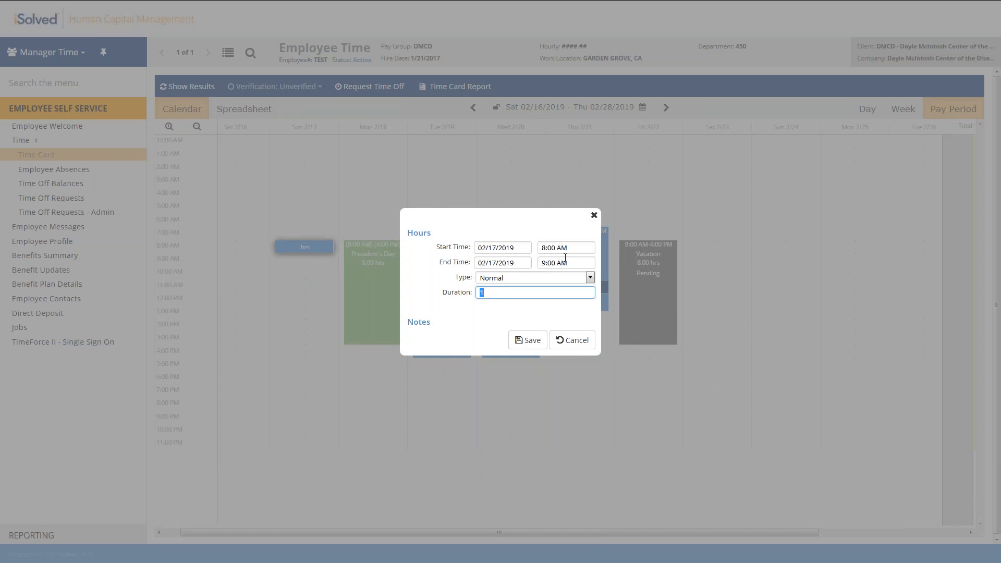
click(563, 264)
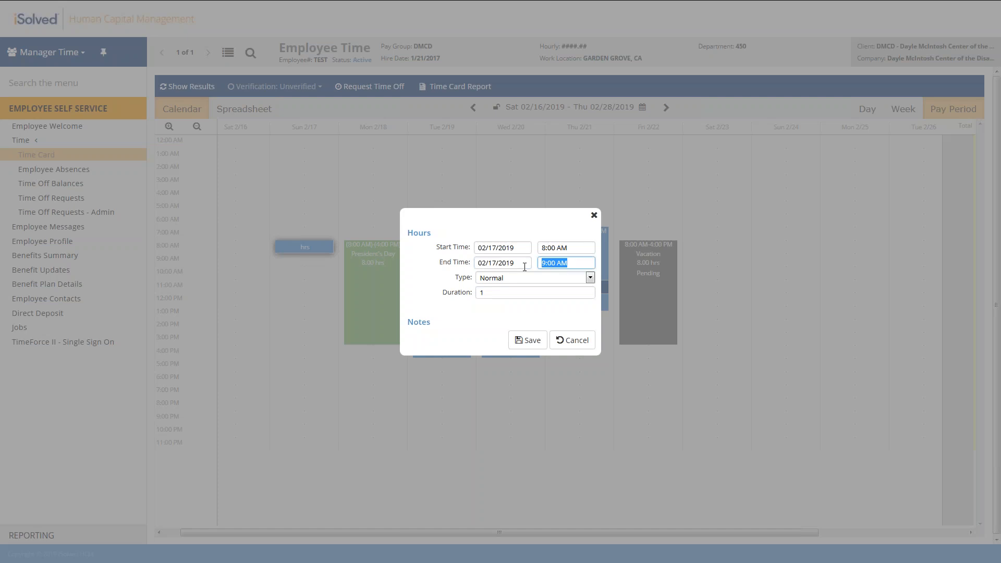
text(12p)
key(Tab)
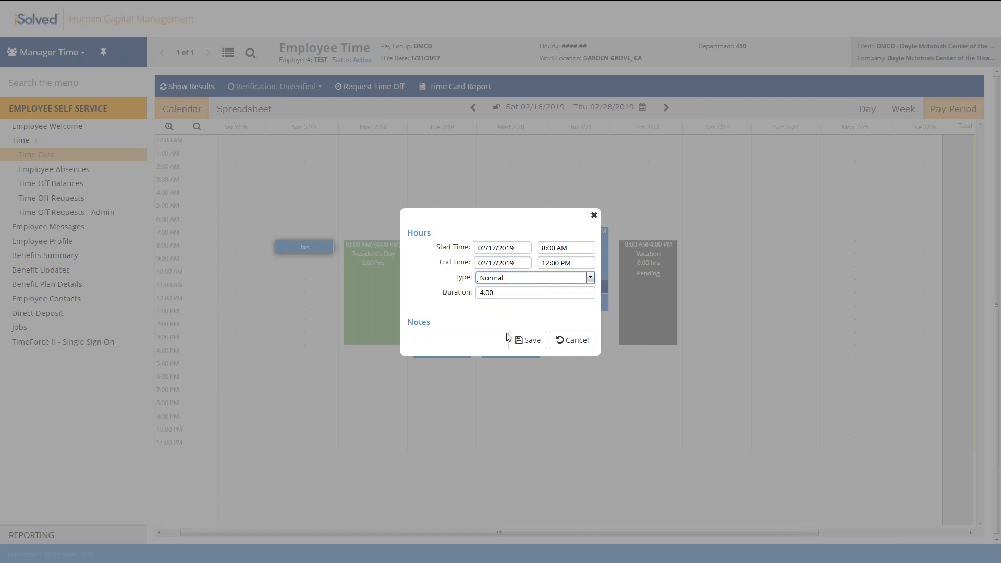
click(528, 342)
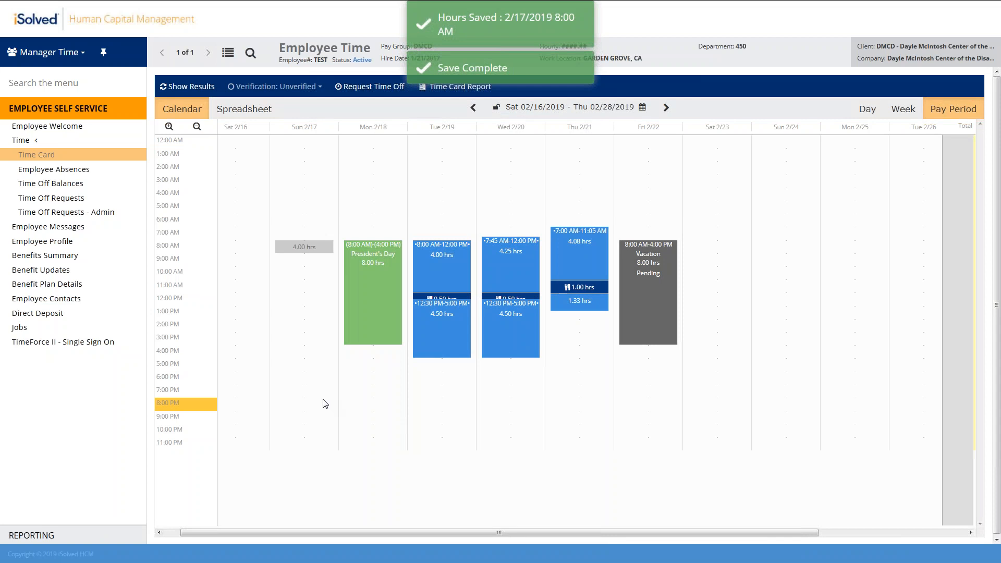
Create a second hours record on Sunday 02/17/2019 and set its start time to 12:30 PM
click(300, 274)
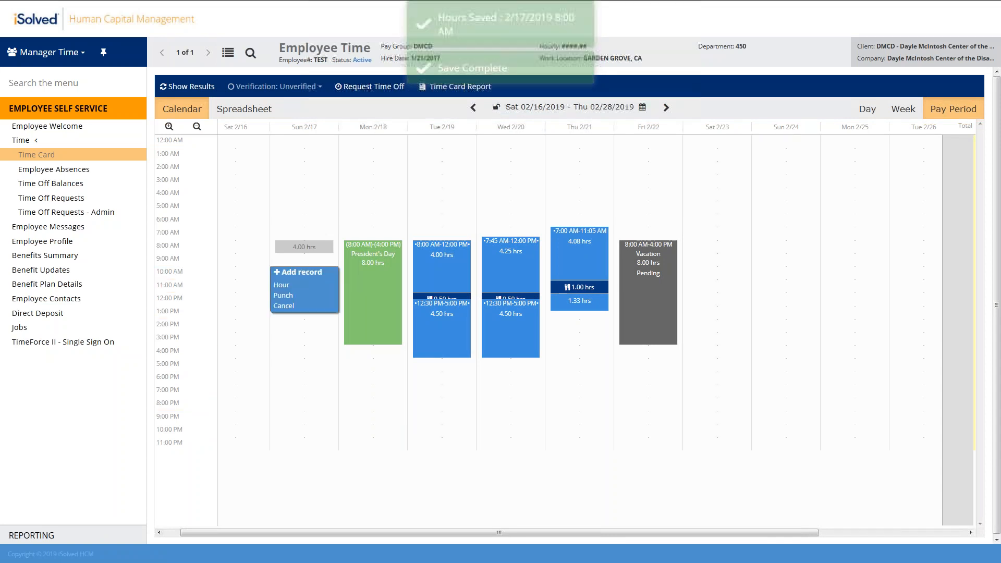
click(285, 284)
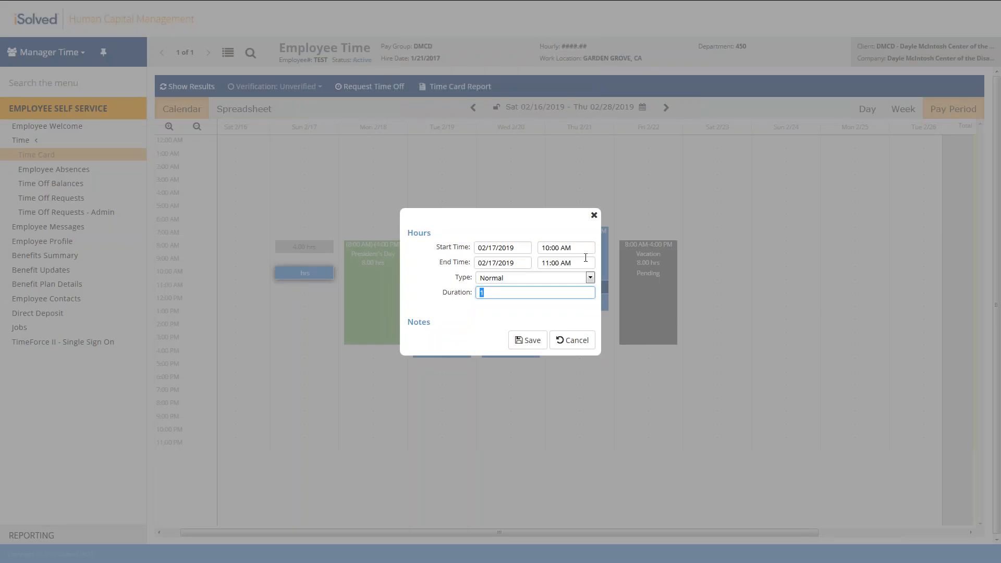
click(571, 248)
text(1230p)
key(Tab)
key(Tab)
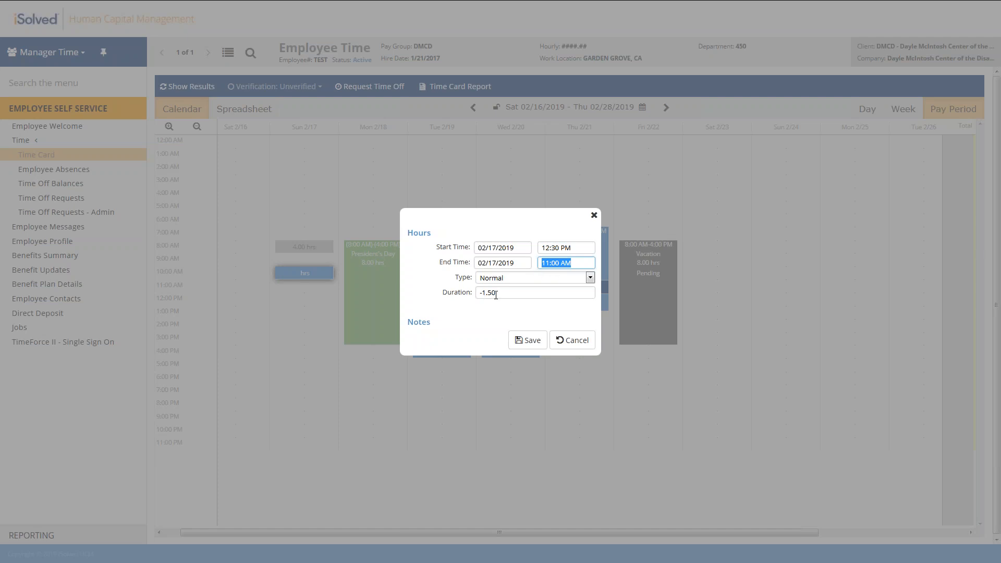
Set the duration of the second Sunday hours record to 4.50
drag(495, 294, 449, 296)
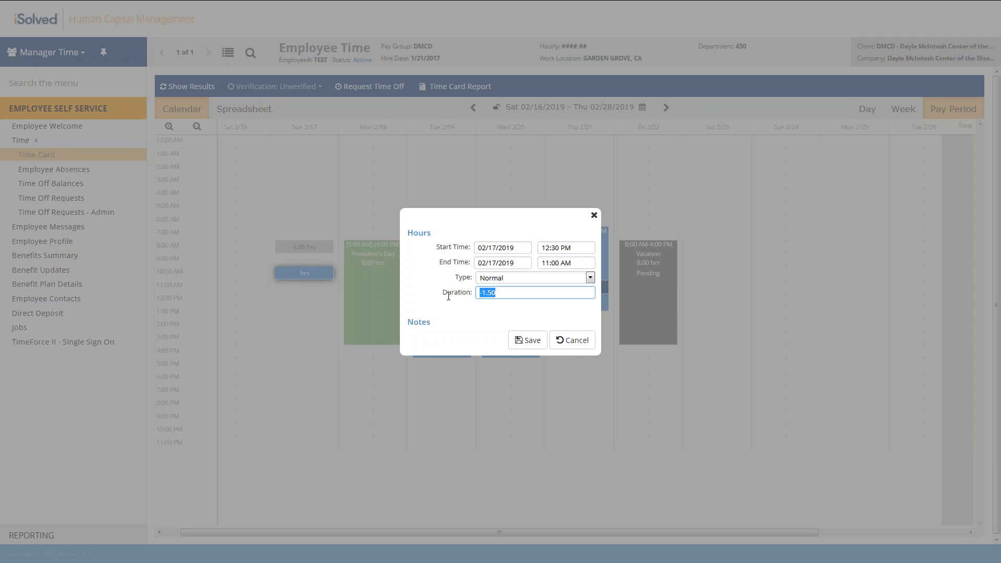
text(4.50)
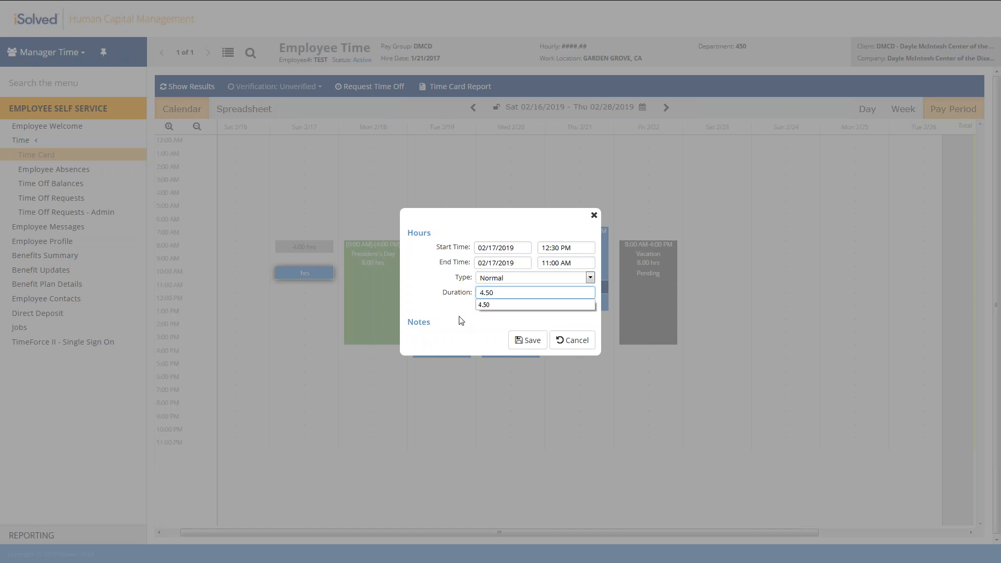
click(489, 320)
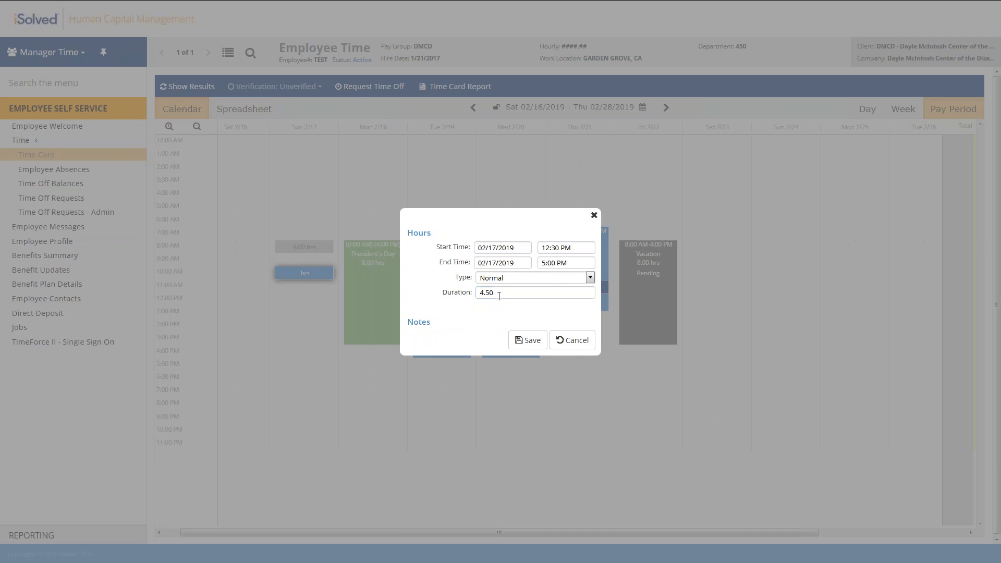
Set the duration of the second Sunday hours record to 4.00
drag(500, 295, 455, 294)
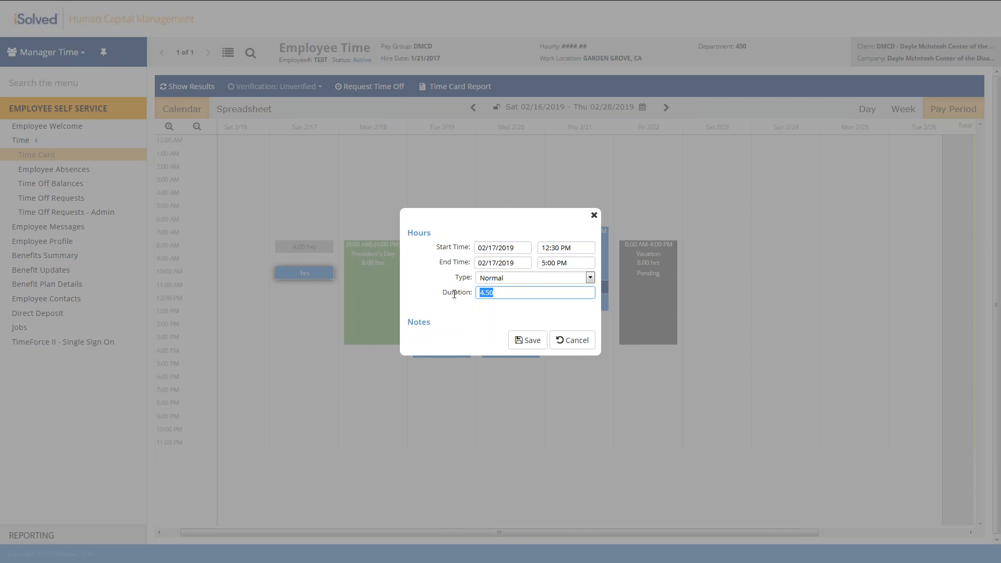
text(4.00)
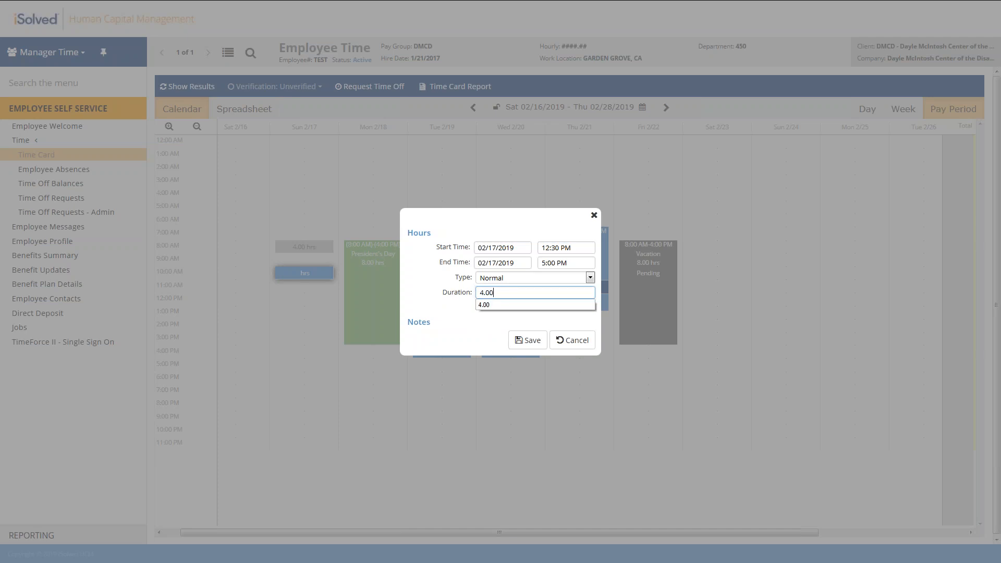
click(456, 319)
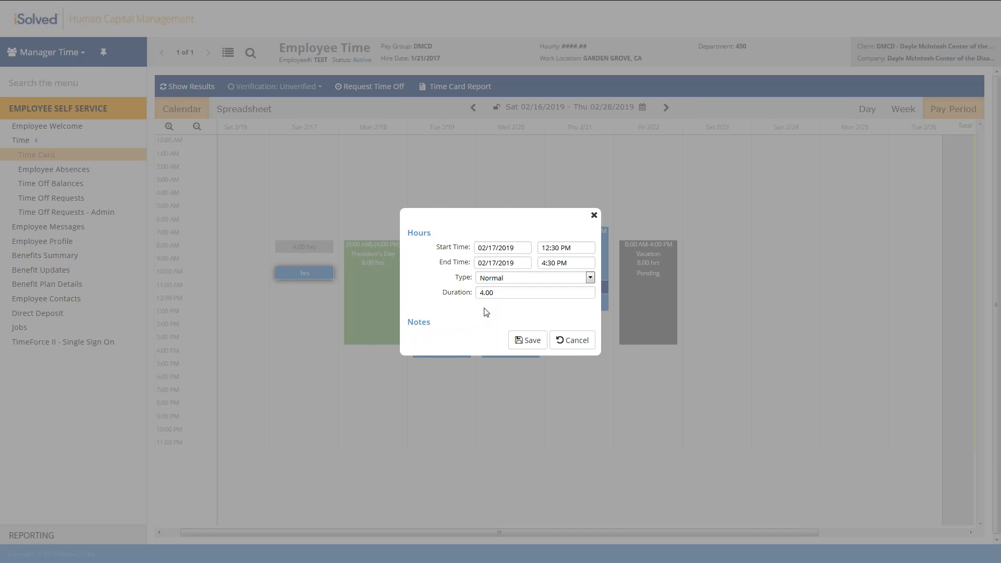
Save the second Sunday hours record and reload the time card to bring its results up to date
click(526, 341)
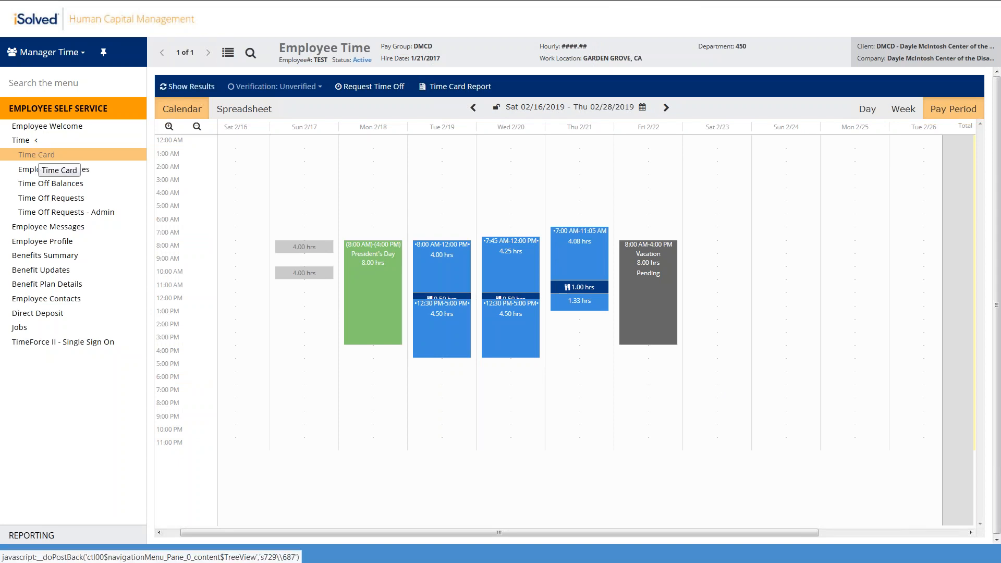
click(32, 155)
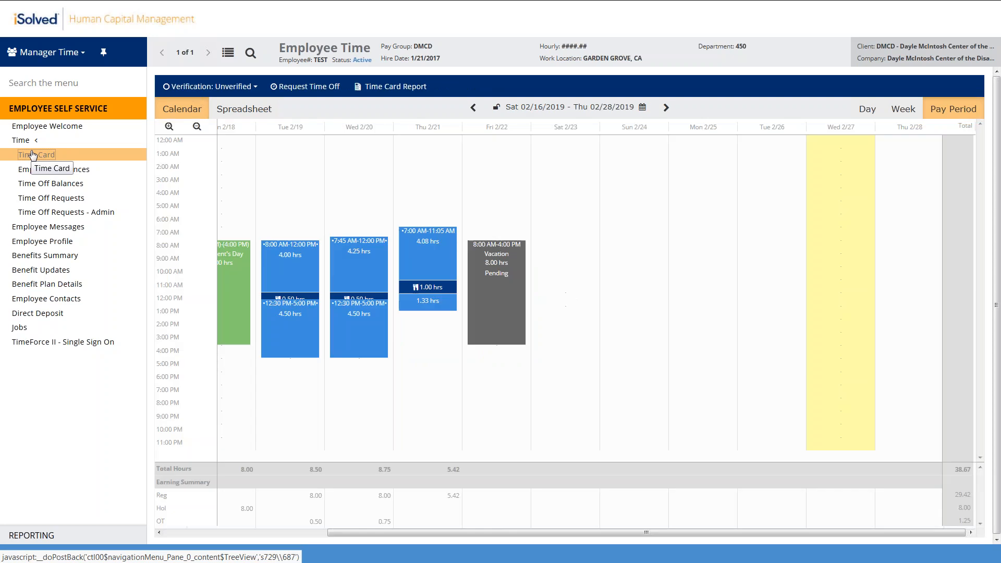
drag(353, 536, 192, 524)
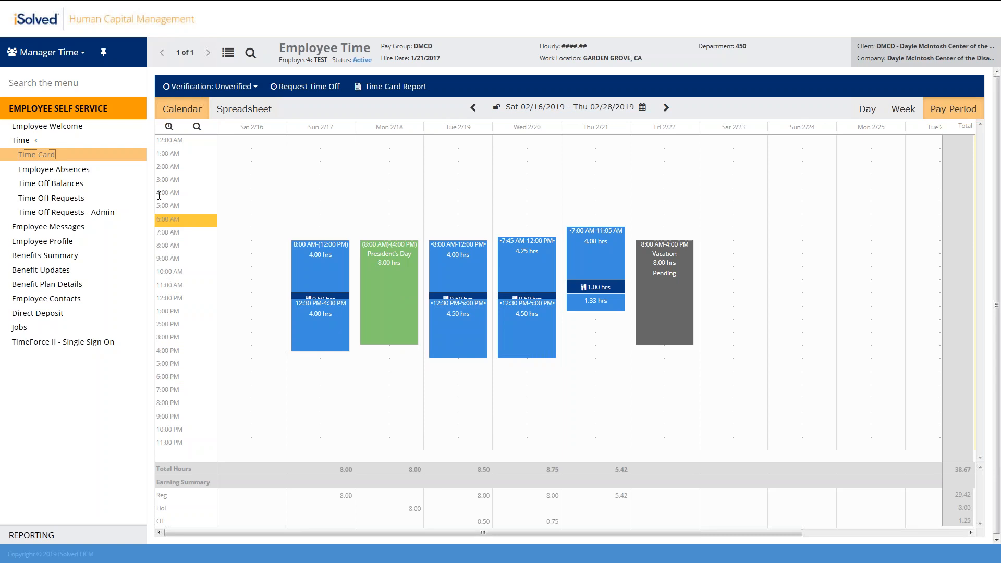
Enlarge the calendar's time scale to half-hour rows and examine the shifts from 2/17 through 2/22
click(169, 131)
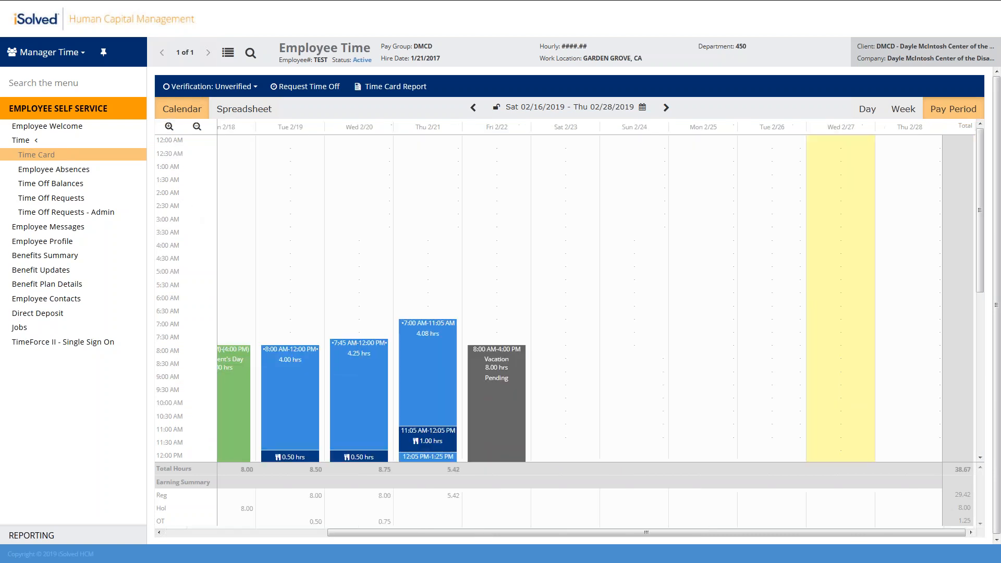
drag(449, 540, 300, 540)
scroll(396, 248, down, 1)
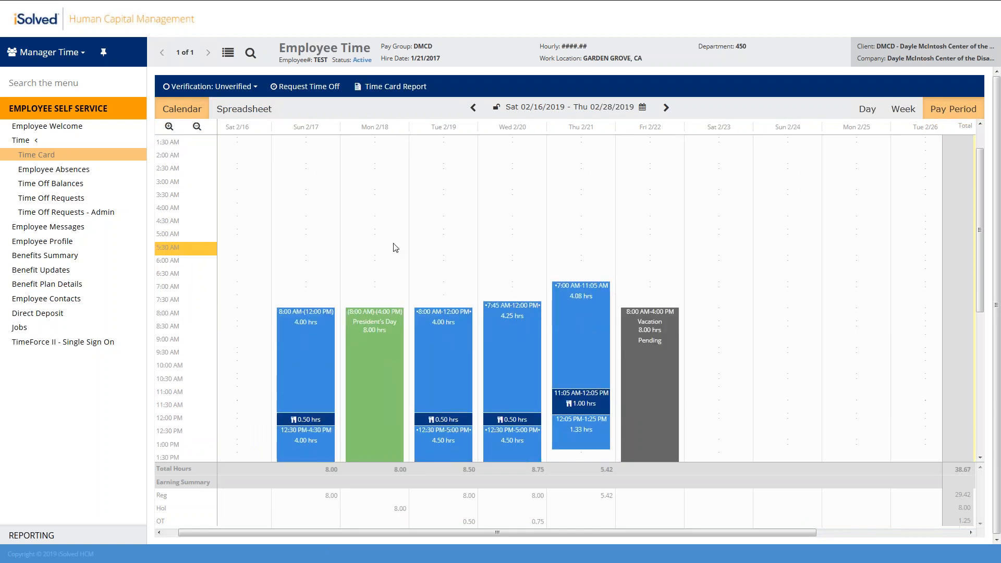
scroll(395, 248, down, 3)
mouse_move(393, 243)
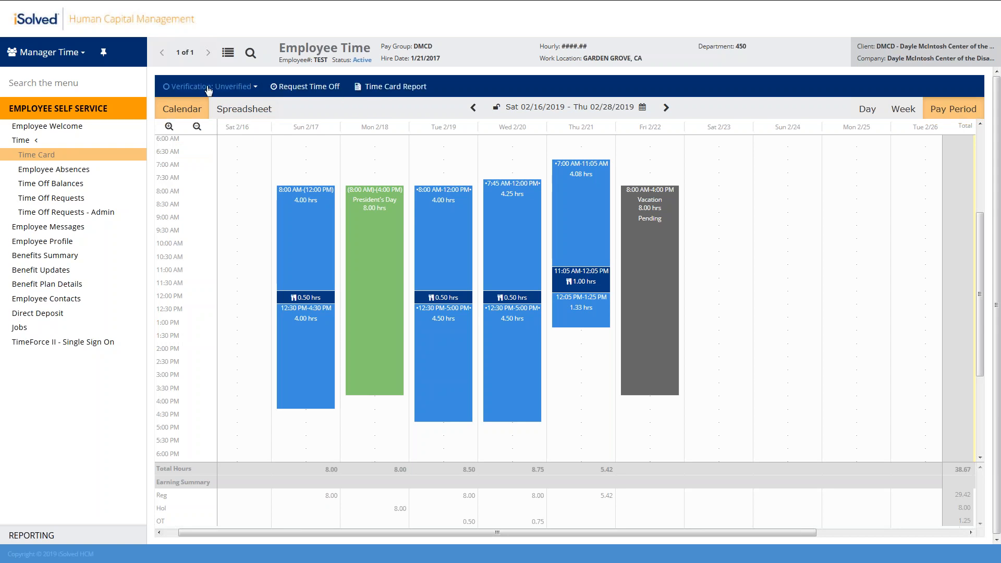
Verify the 02/16/2019 to 02/28/2019 time card as Manager and reopen the verification details
click(255, 89)
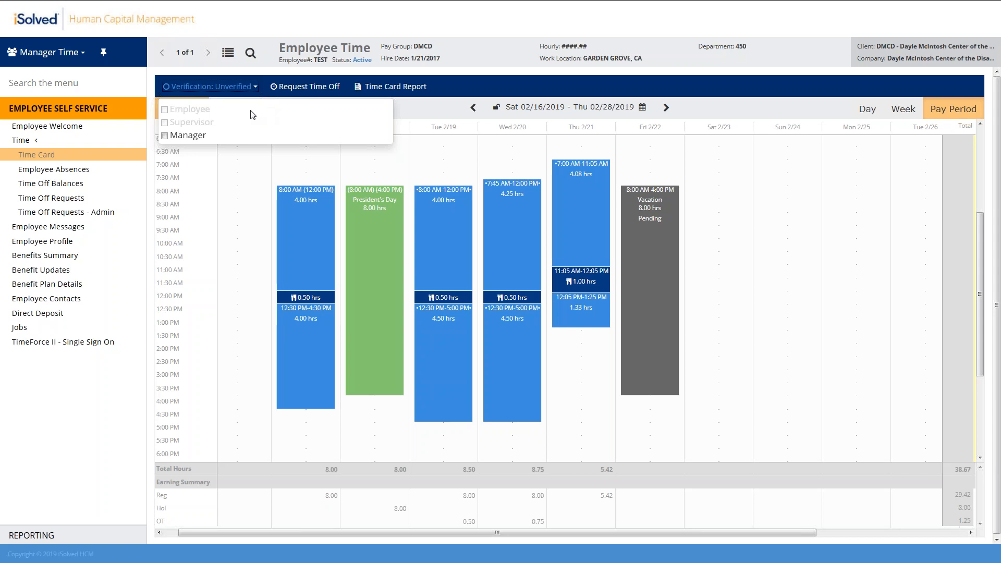
click(165, 136)
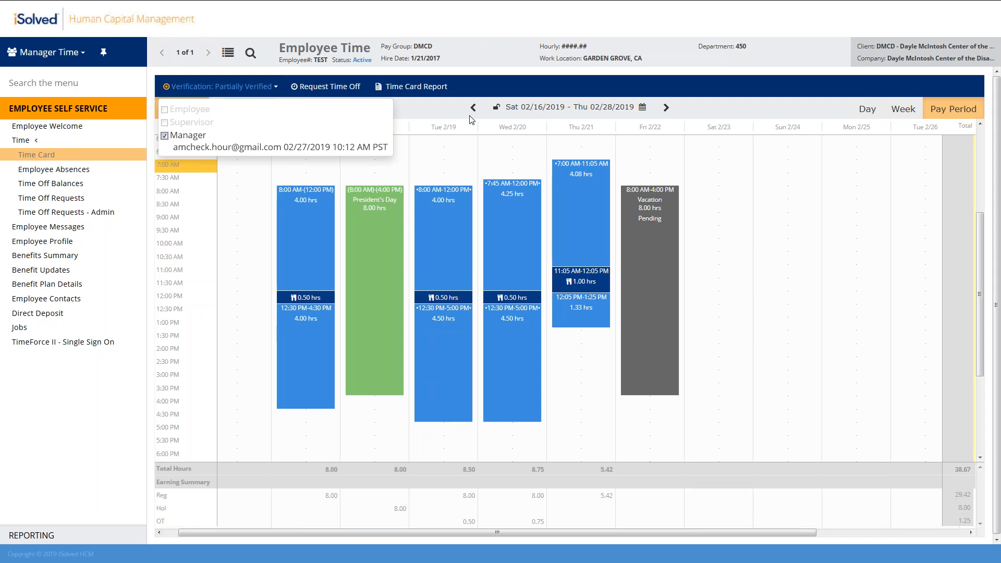
click(534, 22)
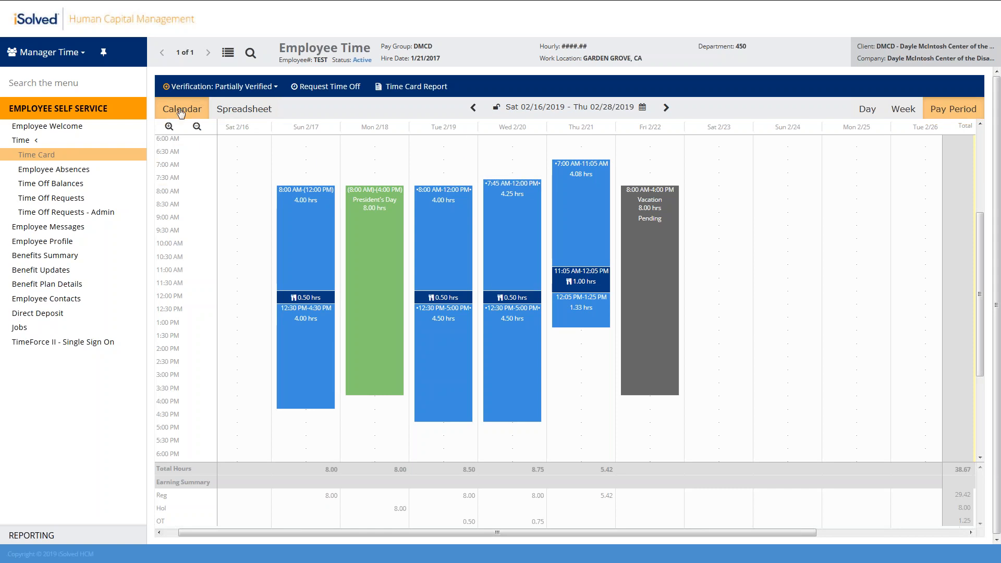
click(267, 89)
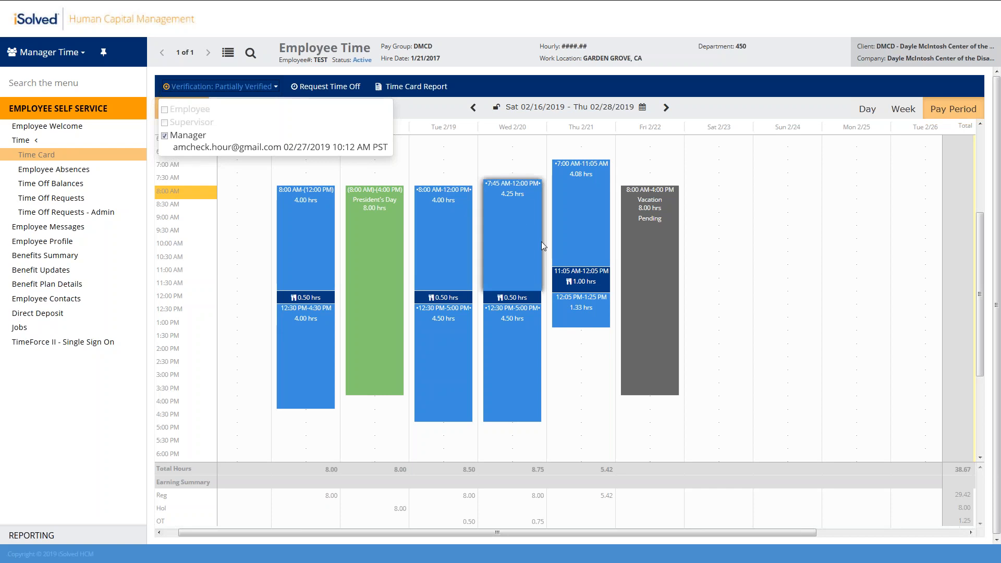
Change the out punch of the Wednesday 02/20/2019 afternoon shift to 4:45 PM and save it
mouse_move(586, 326)
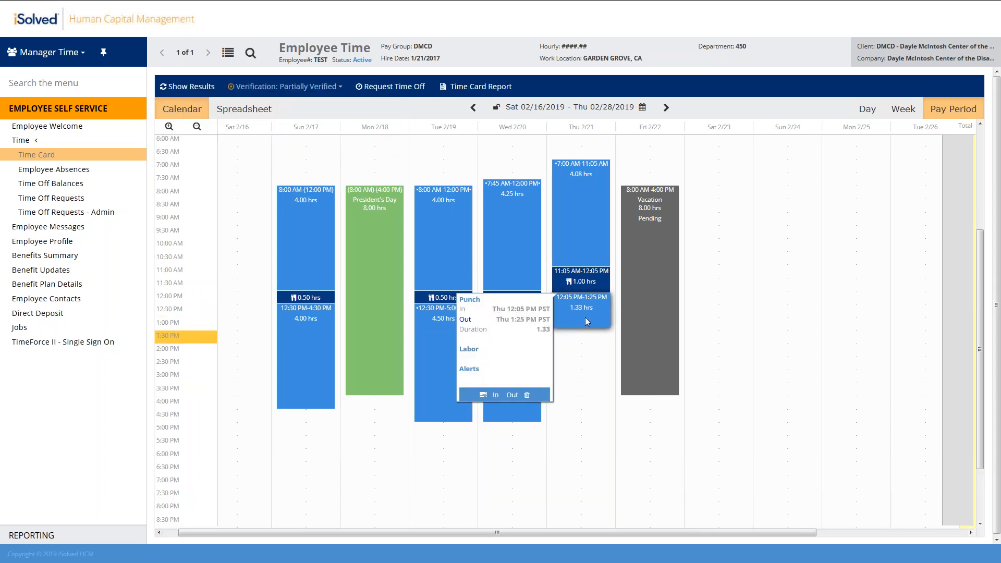
mouse_move(522, 219)
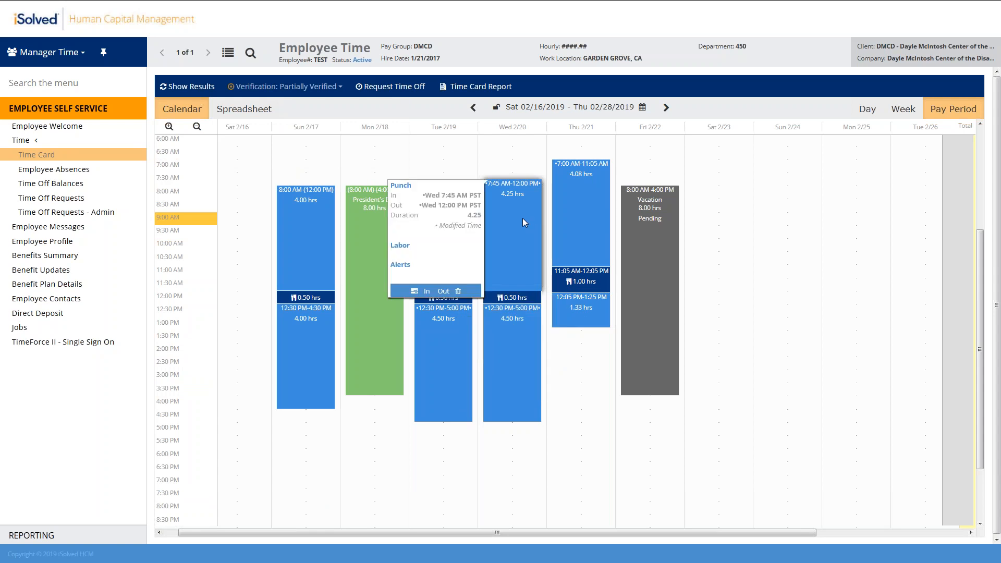
mouse_move(523, 358)
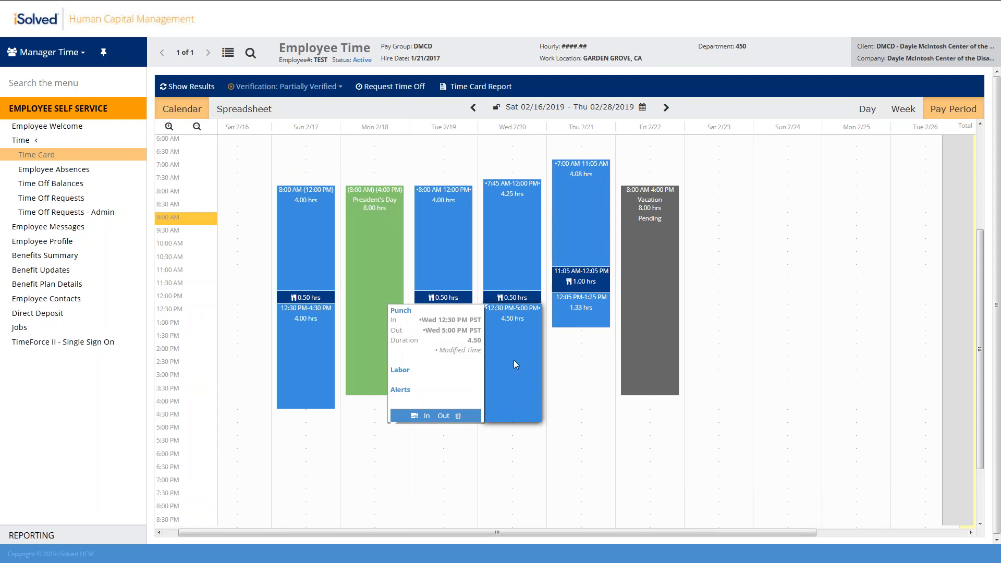
click(445, 417)
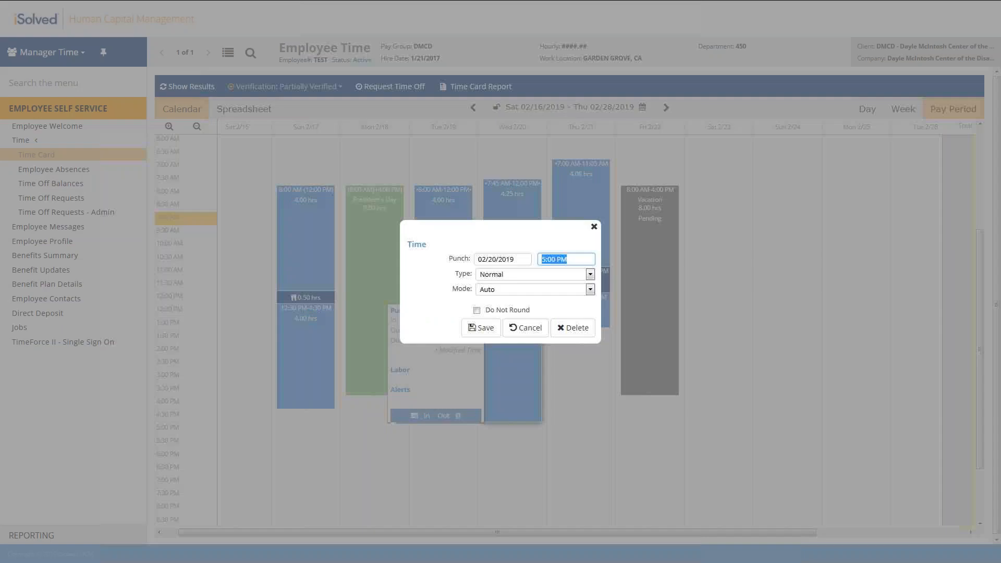
text(445p)
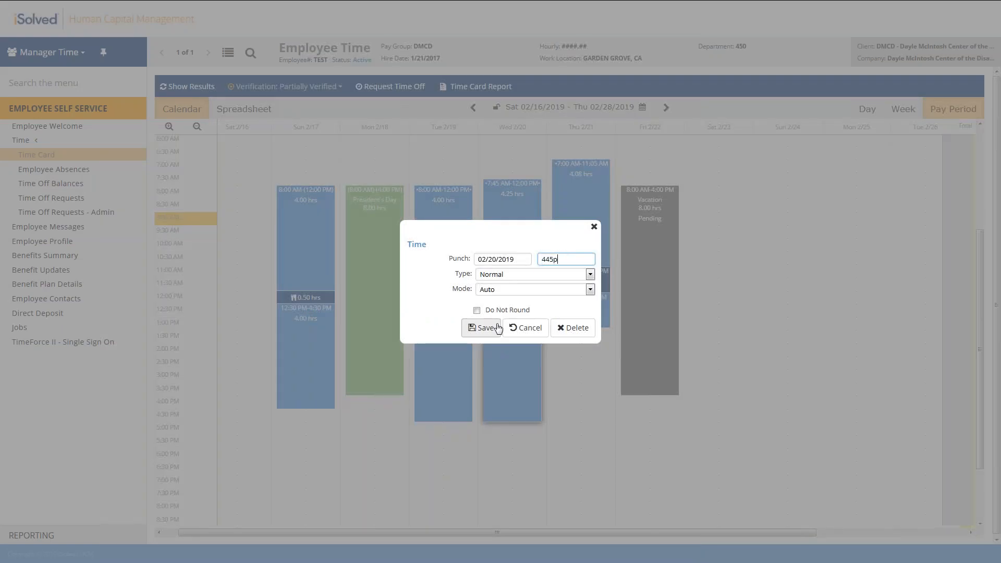
key(Tab)
click(498, 328)
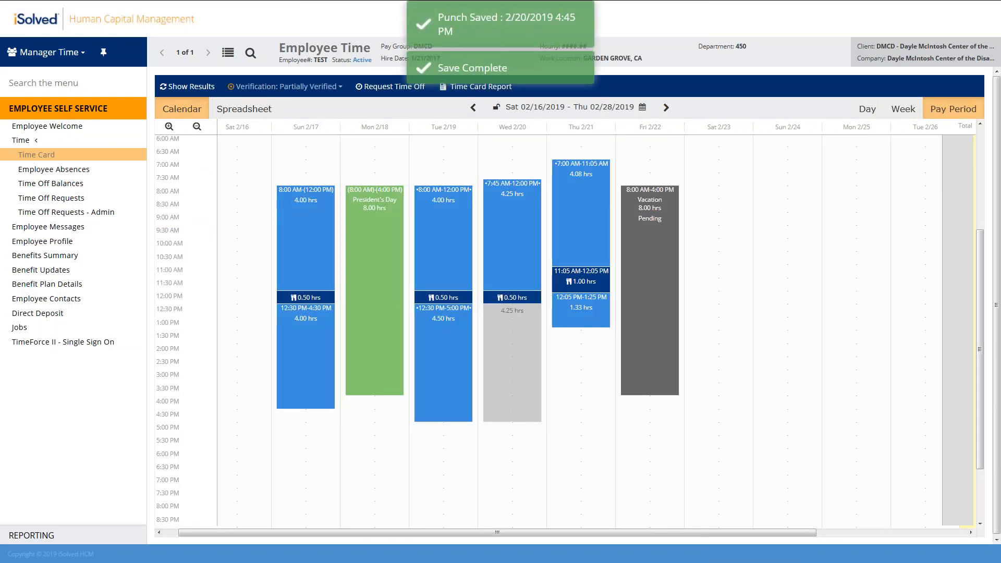
Recalculate the time card results and verify the edited time card again as Manager
click(178, 86)
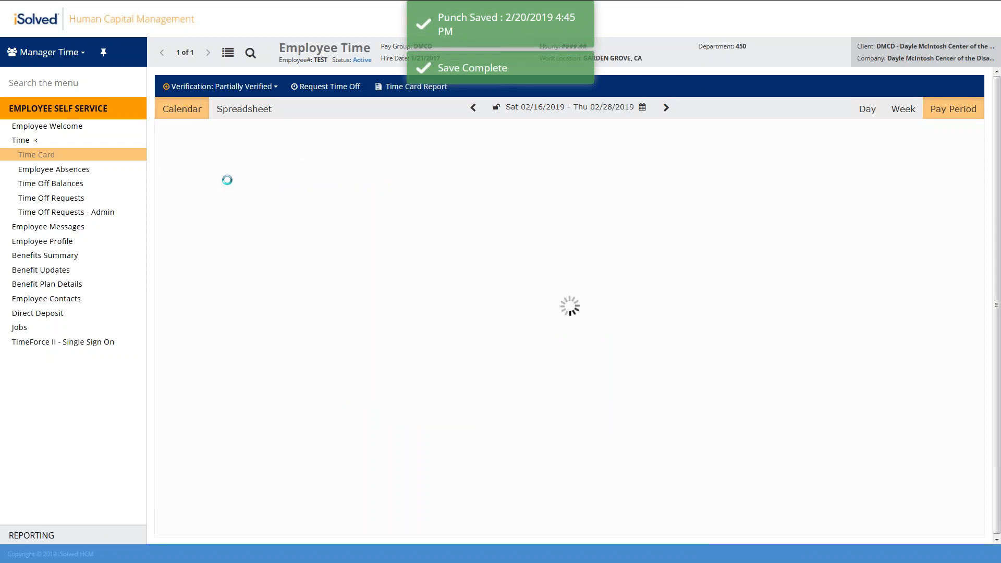
click(262, 89)
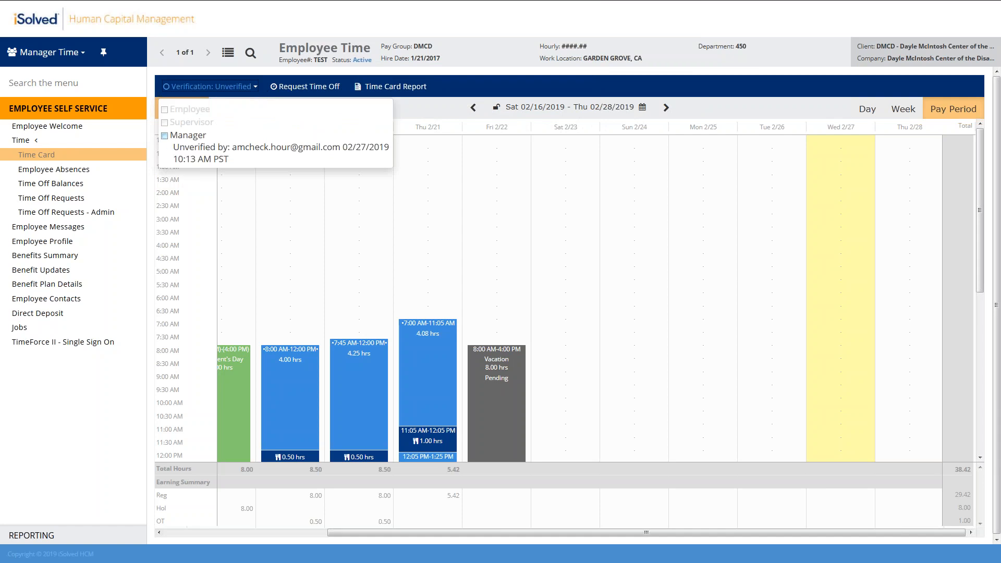
click(165, 136)
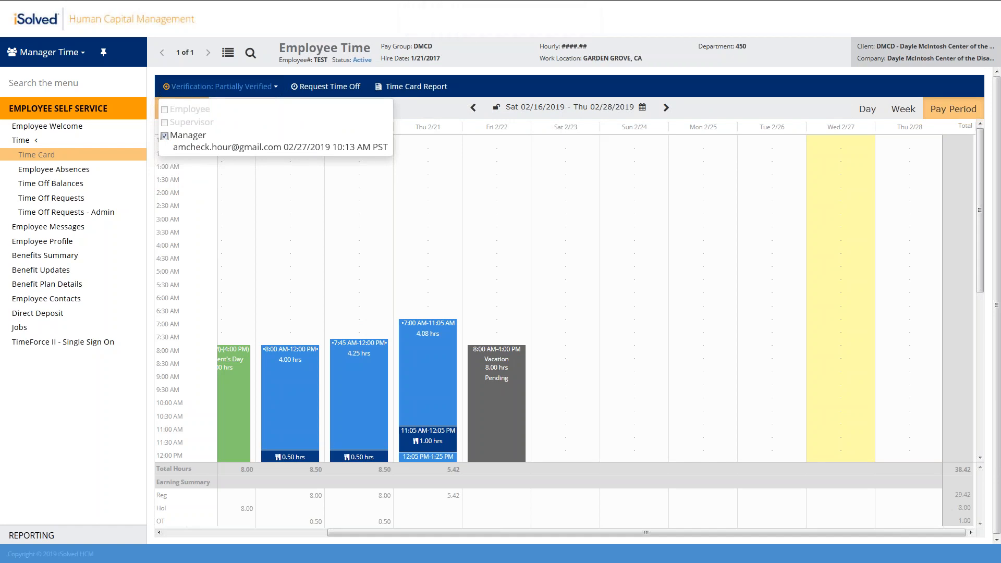
View the Time Card Report for the pay period, including its hours and signature lines, and close it
key(F11)
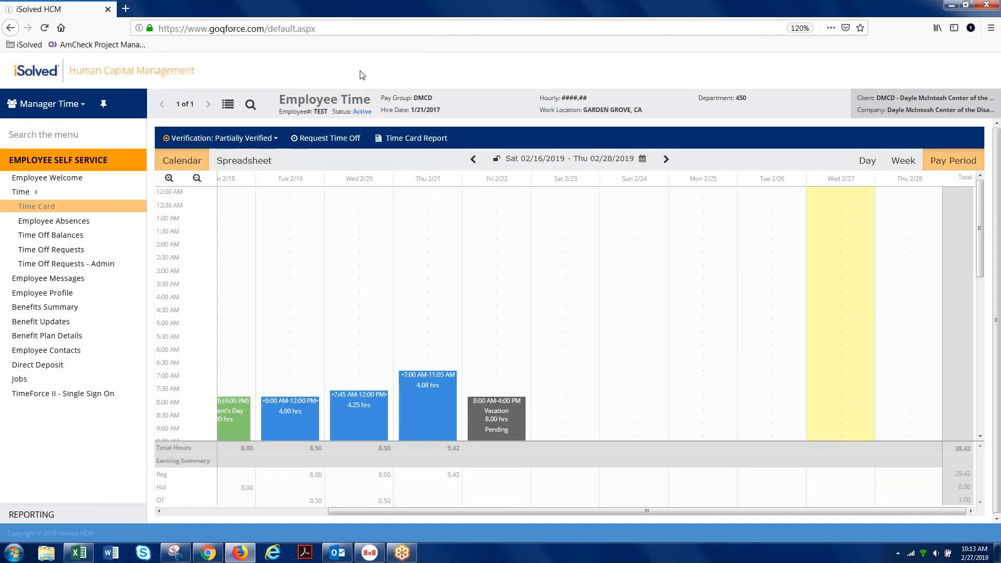
key(F11)
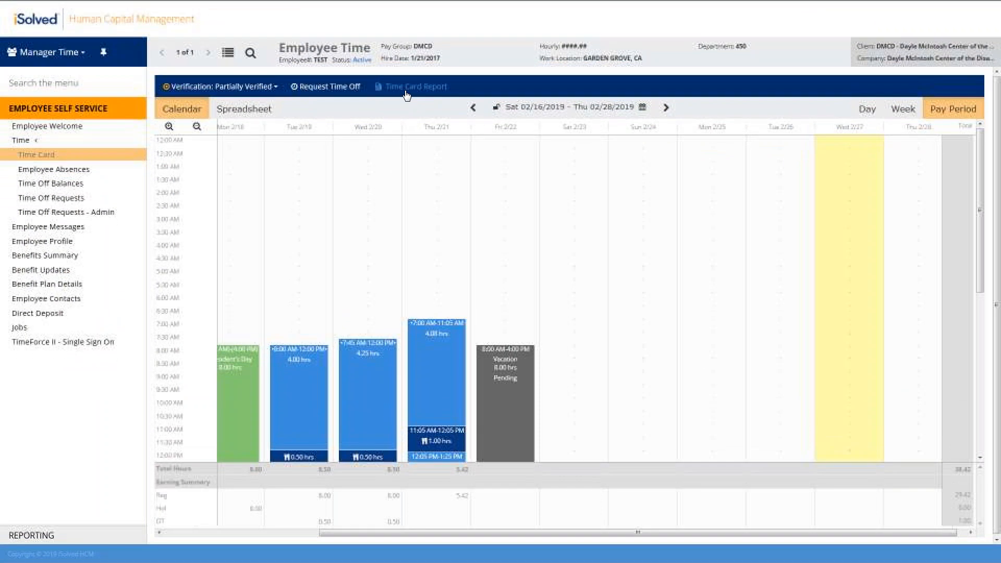
click(406, 92)
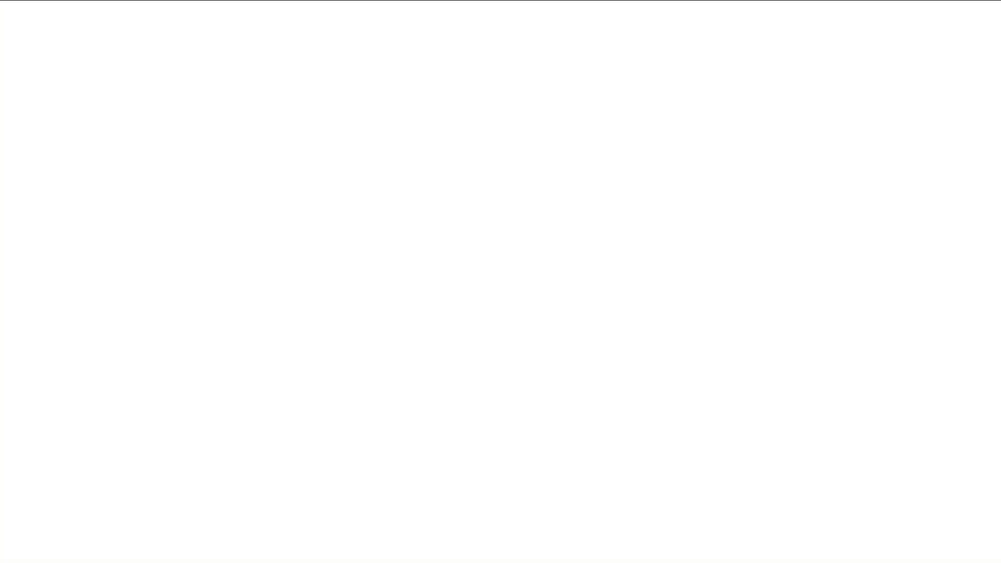
key(F11)
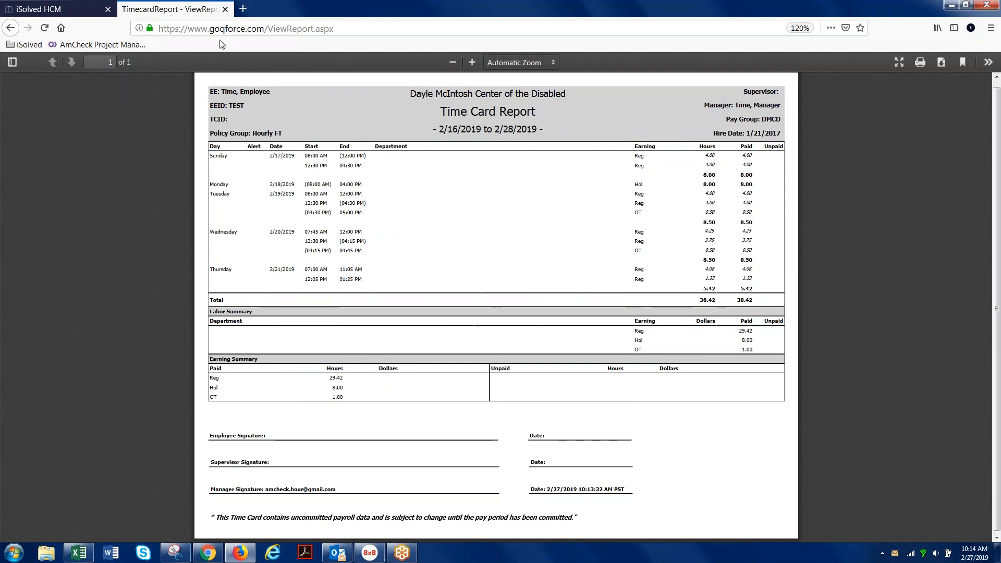
click(225, 10)
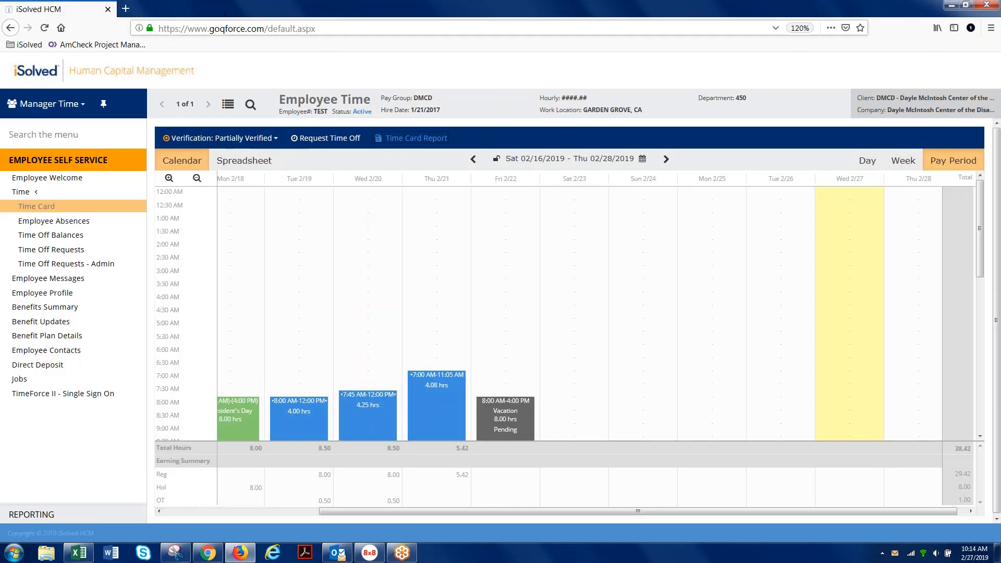
key(F11)
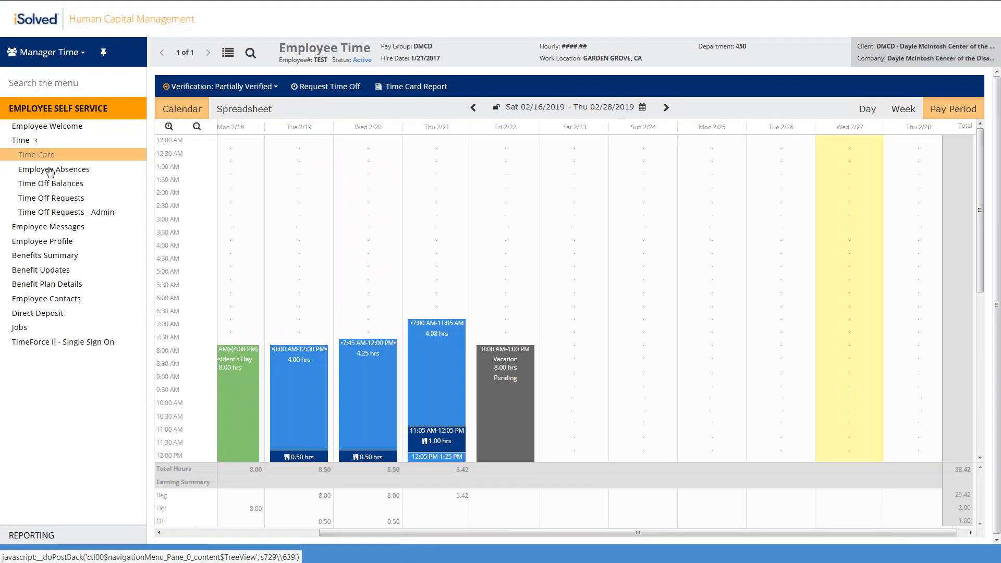
Open the employee's absences and set the start of the date range to 1/1/2019
click(50, 172)
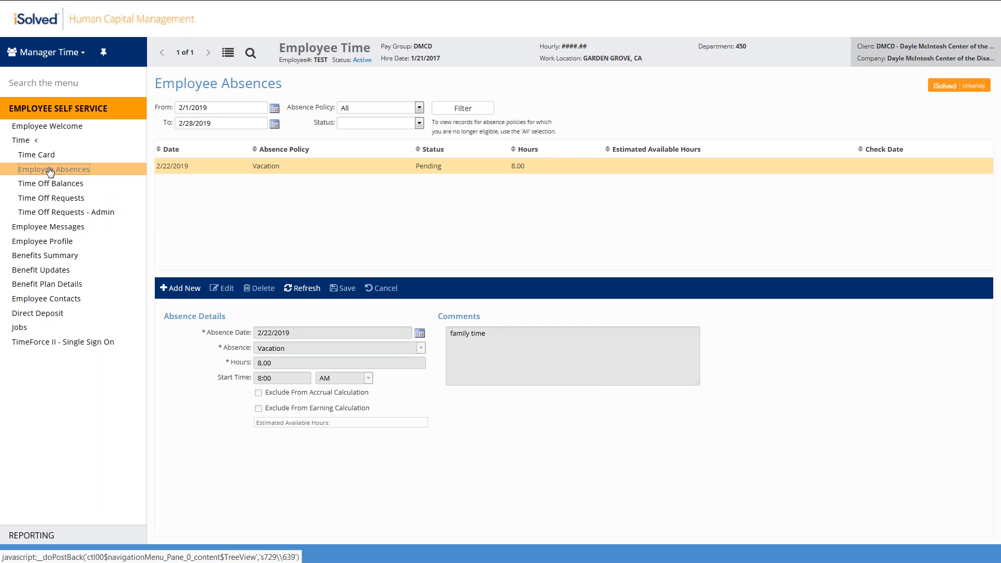
drag(182, 109, 175, 111)
text(1)
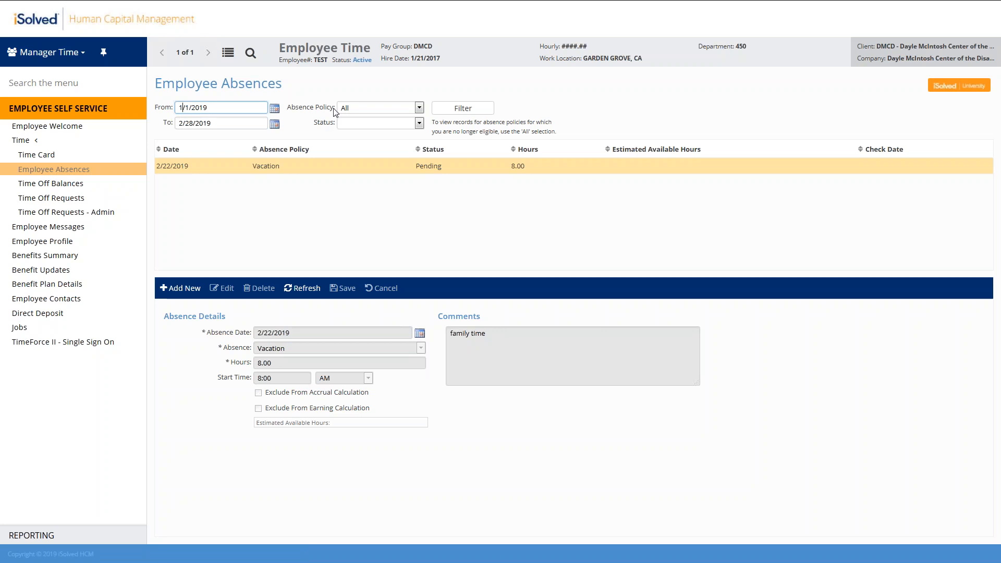
Examine the absence policy and status filter choices, keeping All policies and a blank status
click(419, 108)
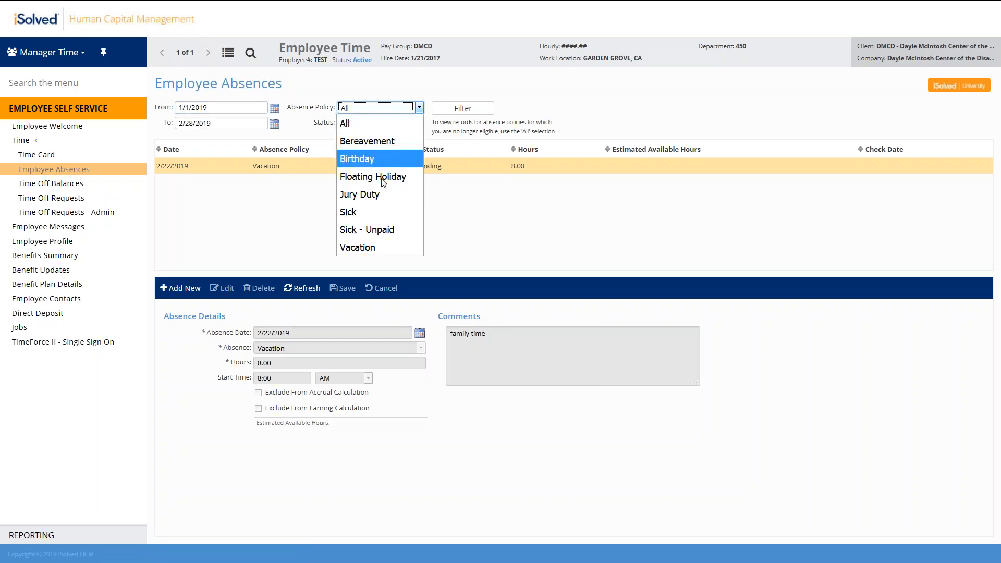
click(413, 86)
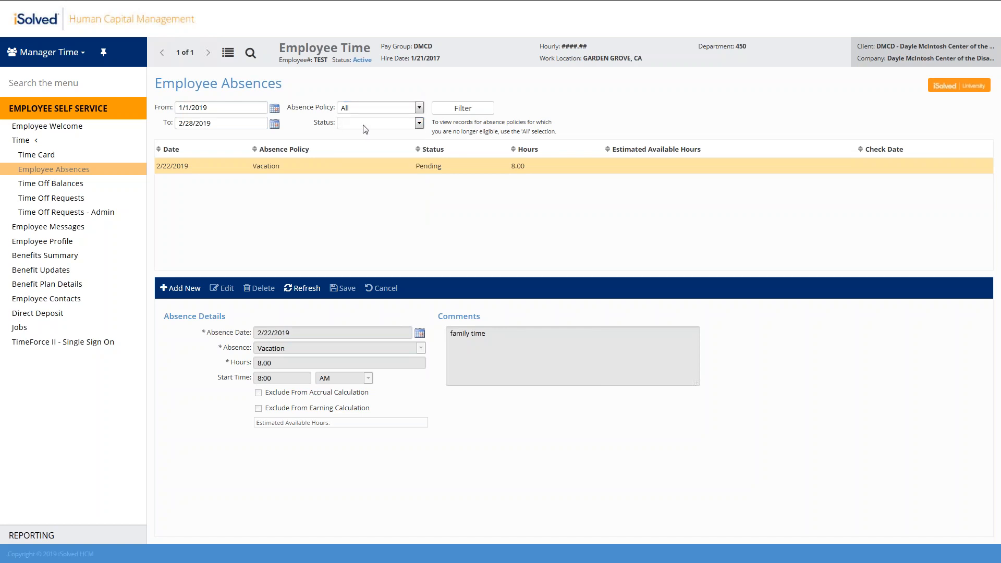
click(420, 124)
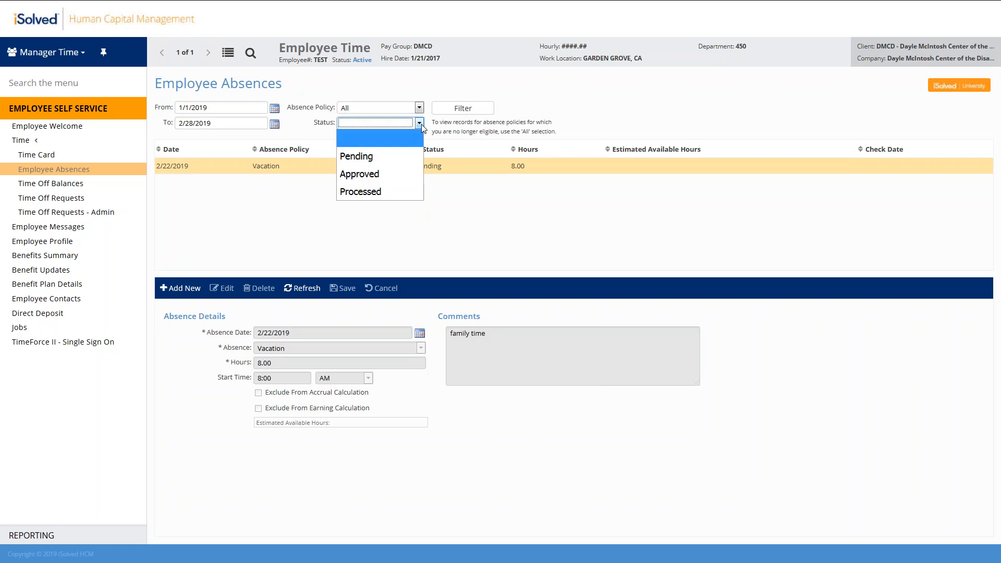
click(395, 137)
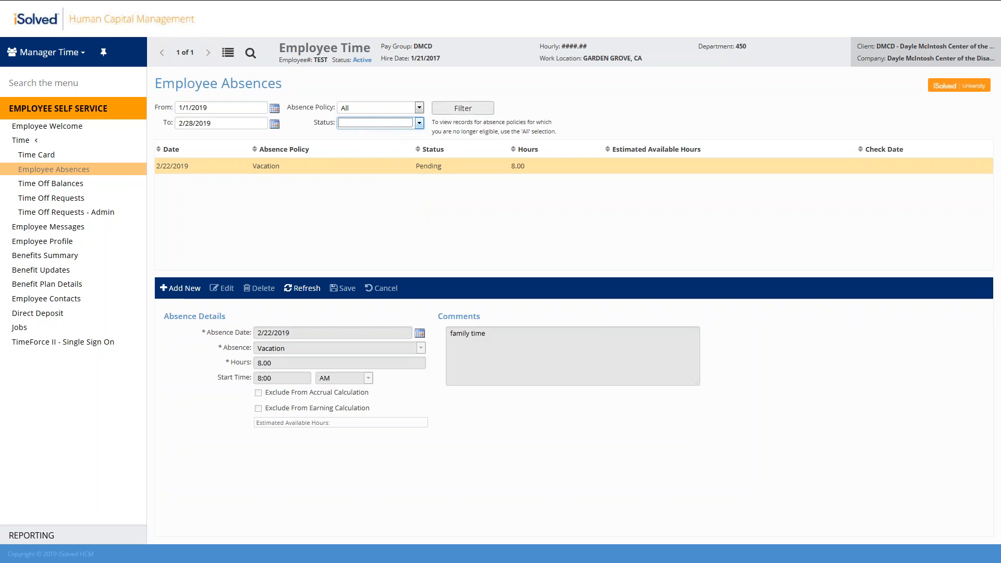
click(479, 118)
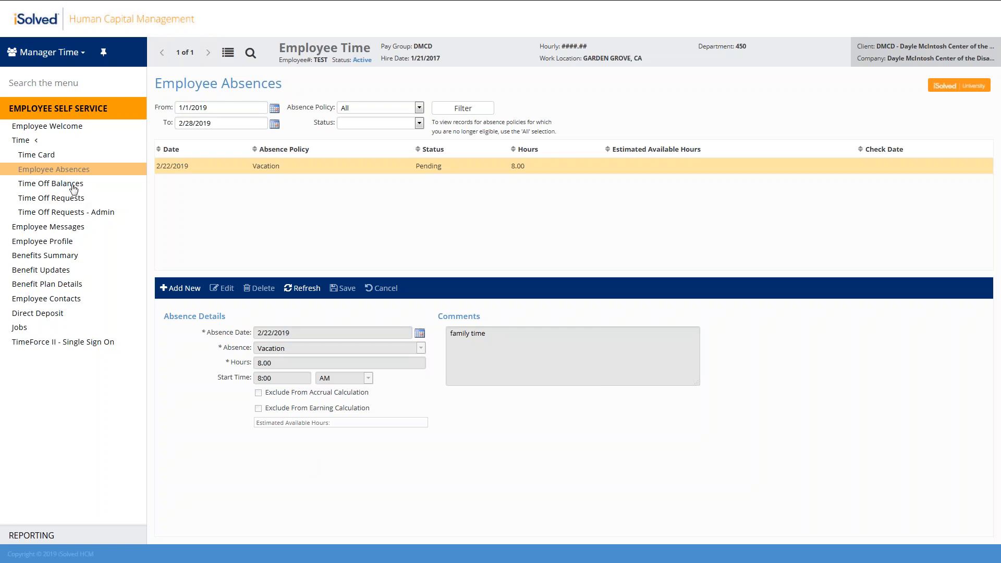
Start a new absence record dated 2/27/2019 with the Sick - Unpaid absence type
click(176, 289)
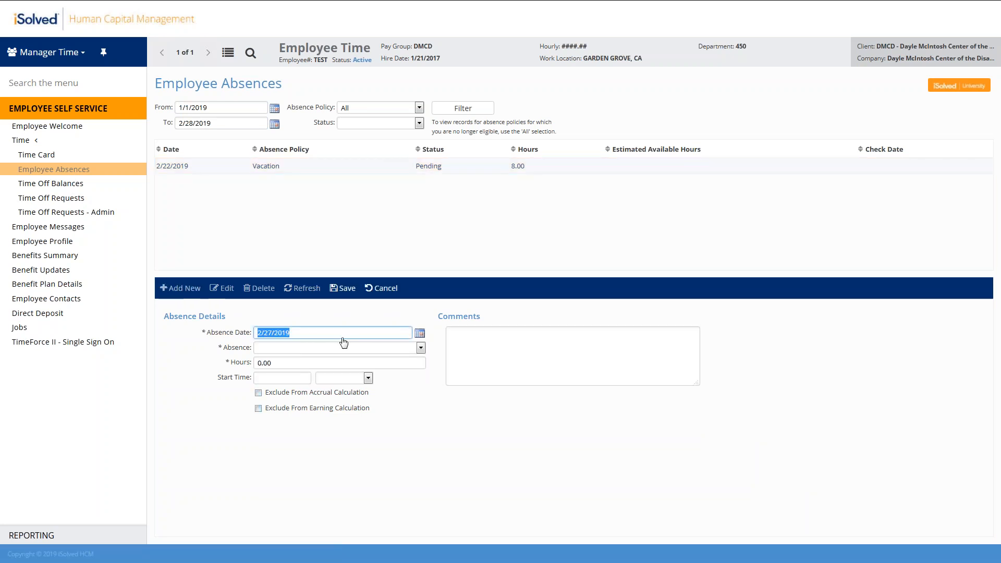
click(419, 333)
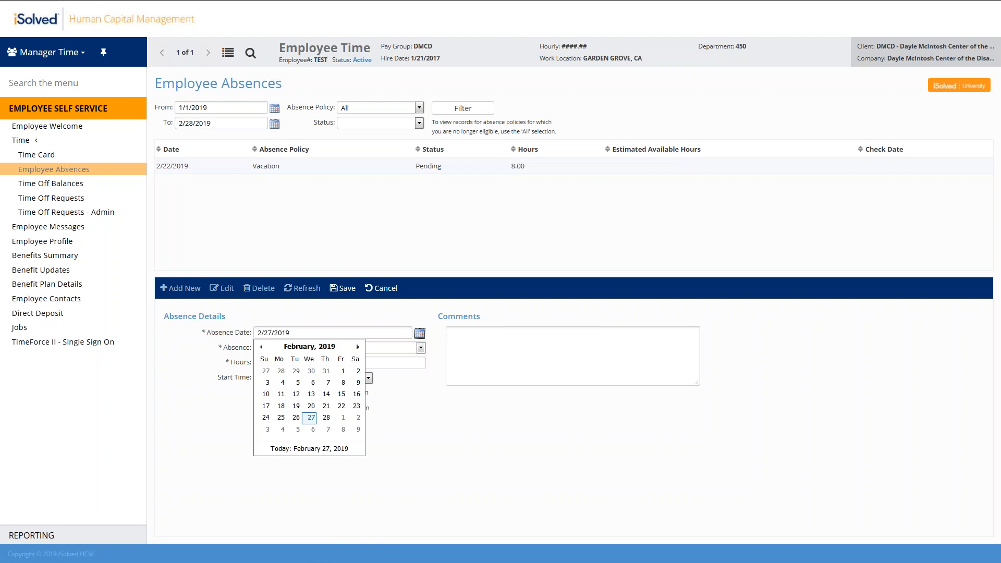
click(439, 442)
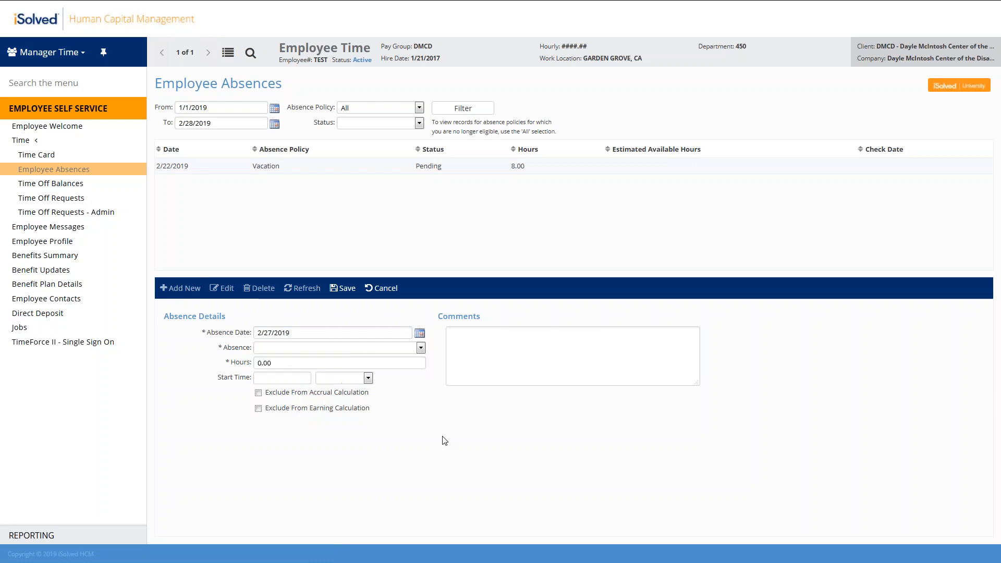
click(421, 348)
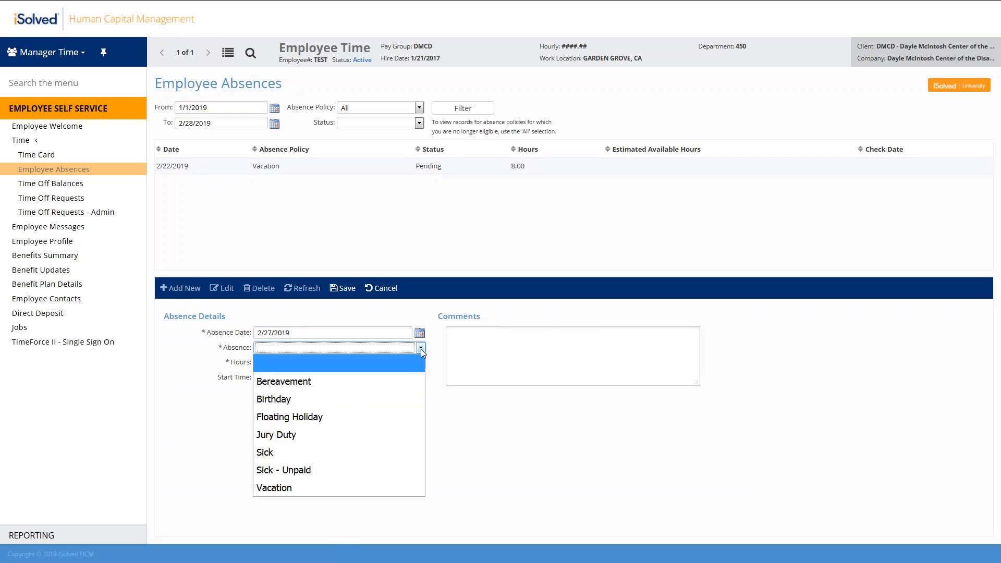
click(335, 468)
key(shift+Tab)
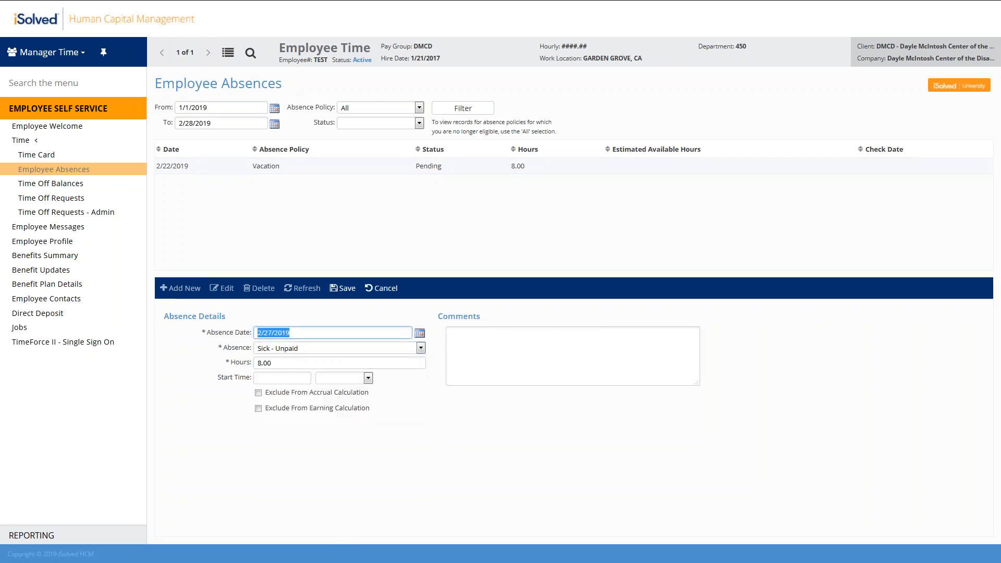
Set the absence's start time to 8:30 AM, add the comment "ee called in sick", and save the record
click(273, 377)
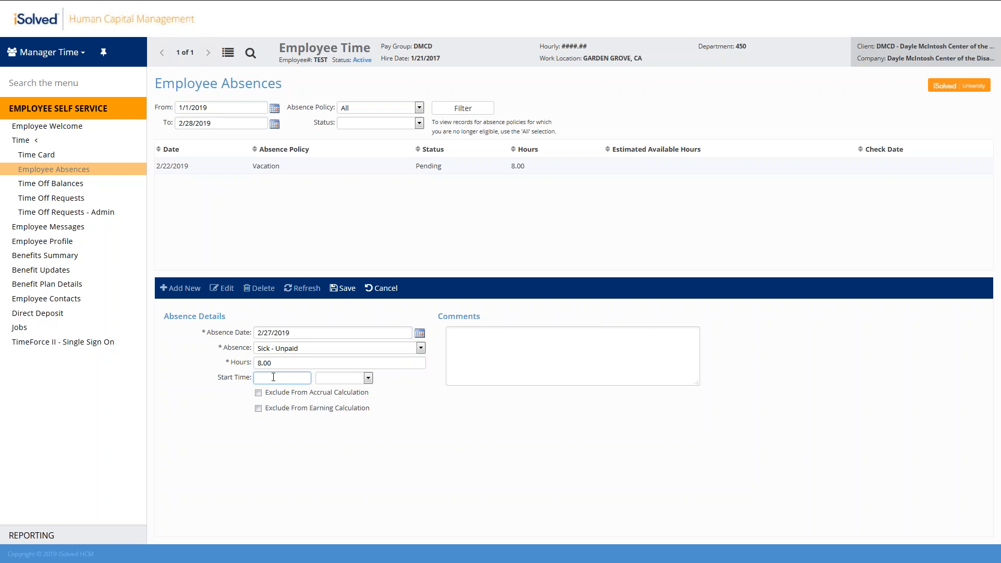
text(8:30)
click(369, 378)
click(327, 412)
click(597, 350)
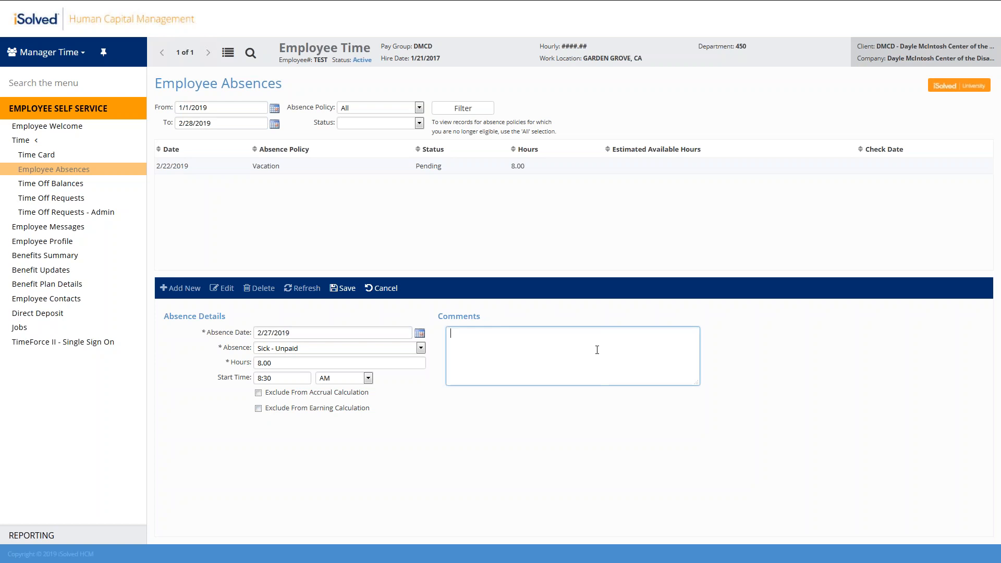
text(ee called in sick)
click(340, 295)
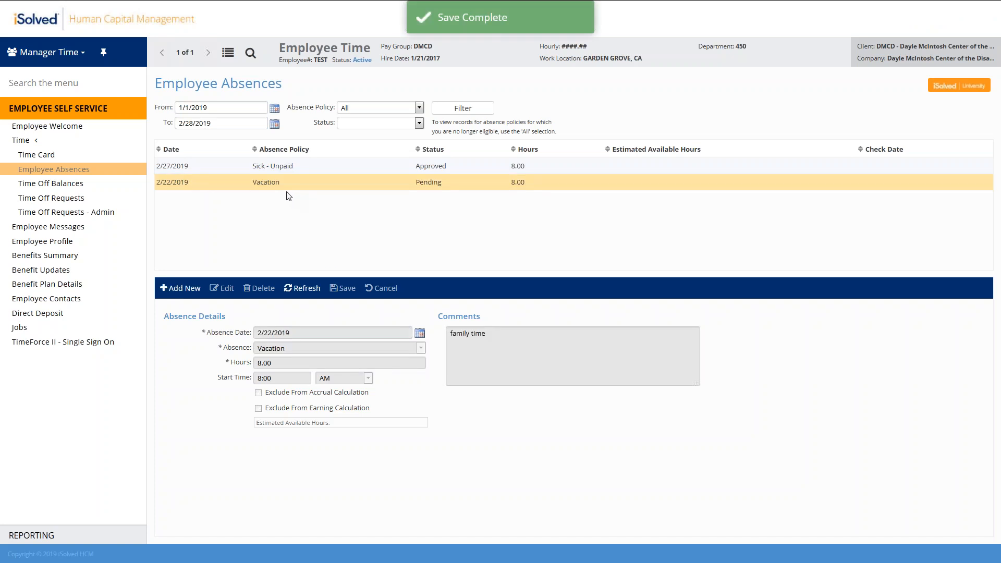
View the 2/27/2019 Sick - Unpaid absence in edit mode without changing it, and select the 2/22/2019 Vacation record
click(316, 170)
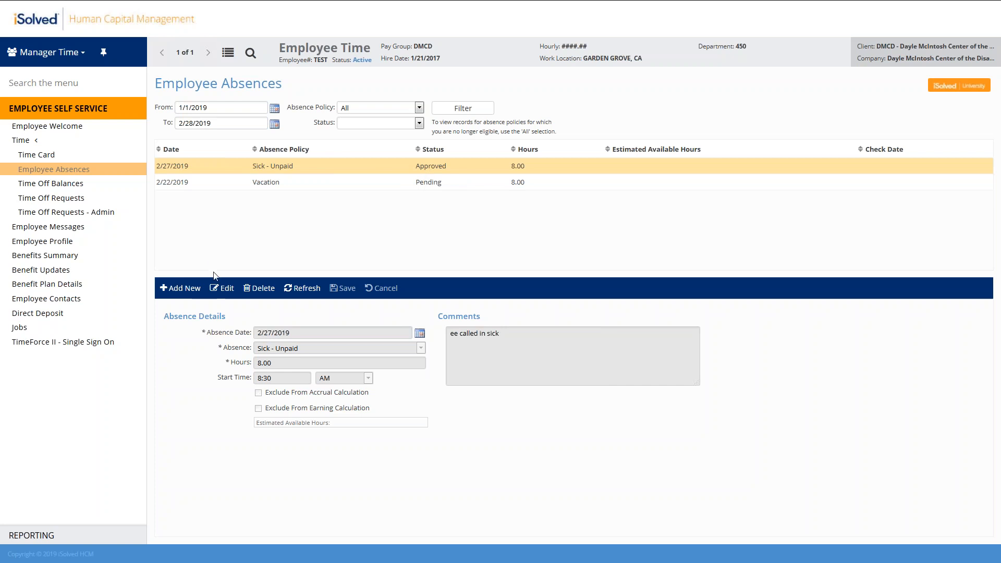
click(222, 288)
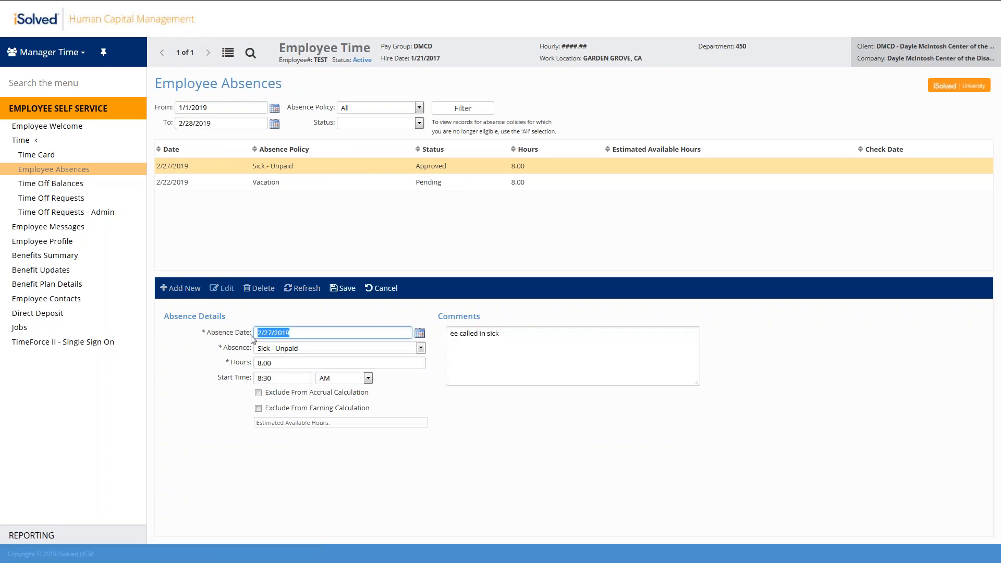
click(376, 295)
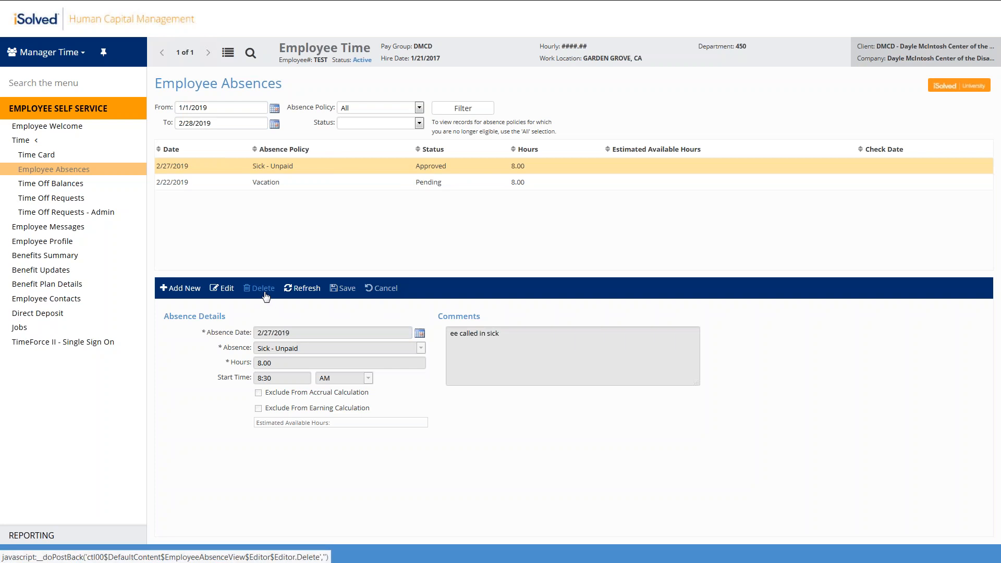
click(438, 189)
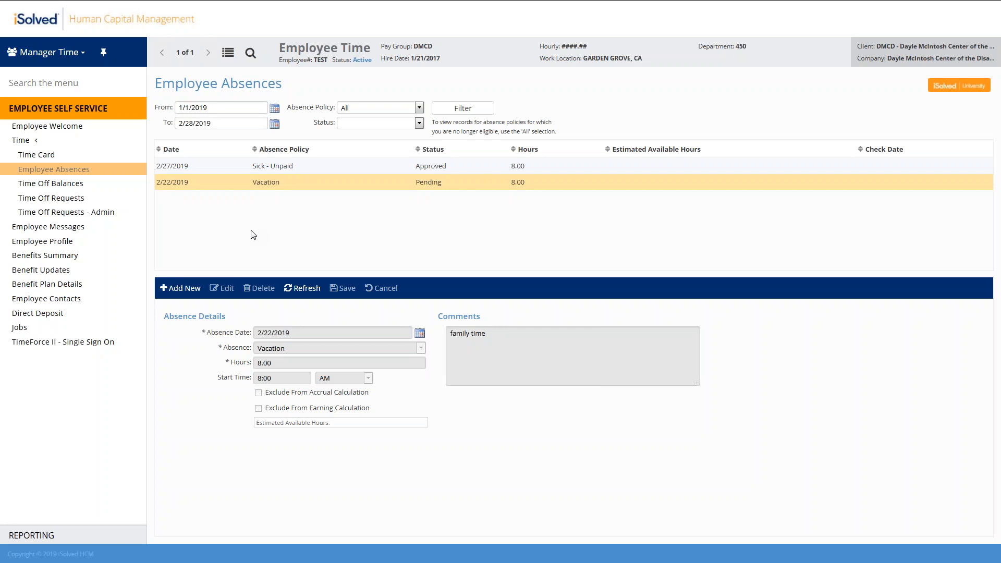
Examine the employee's time off balances for the birthday, floating holiday, sick and vacation leave types
click(28, 186)
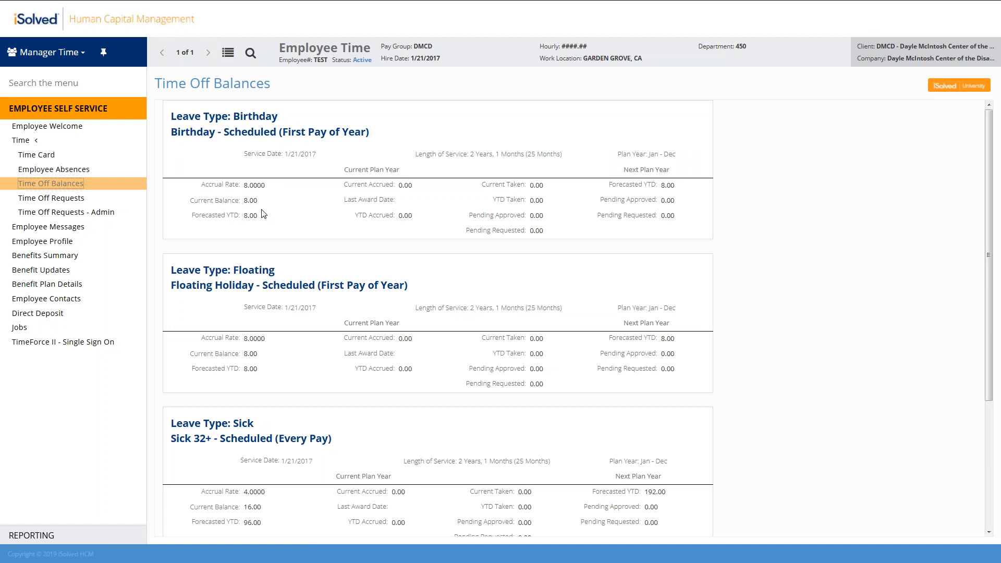
scroll(249, 350, down, 2)
scroll(248, 417, down, 2)
drag(247, 503, 259, 504)
click(259, 504)
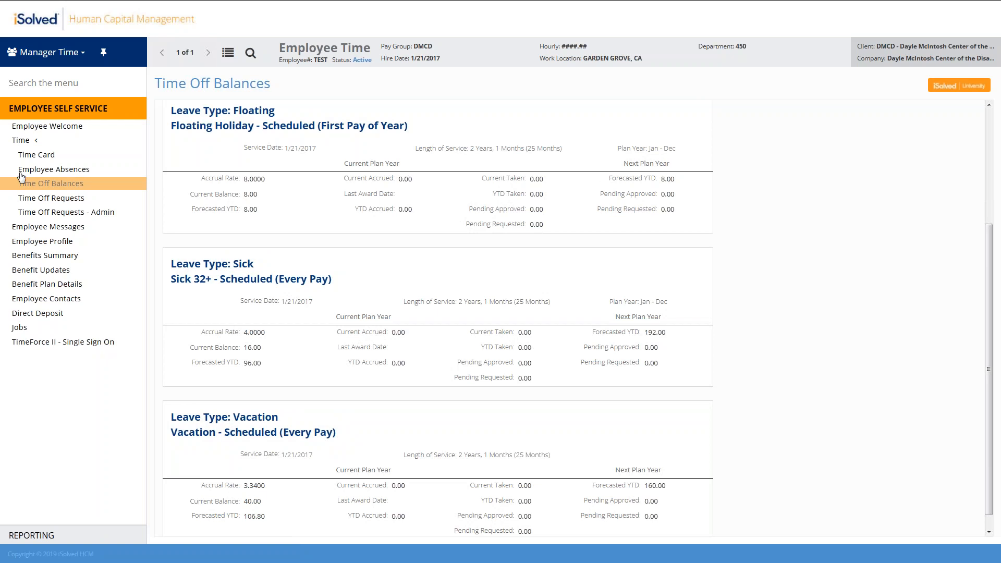
Compare the employee's February 2019 time off requests calendar with the absence list and return to the calendar
click(32, 201)
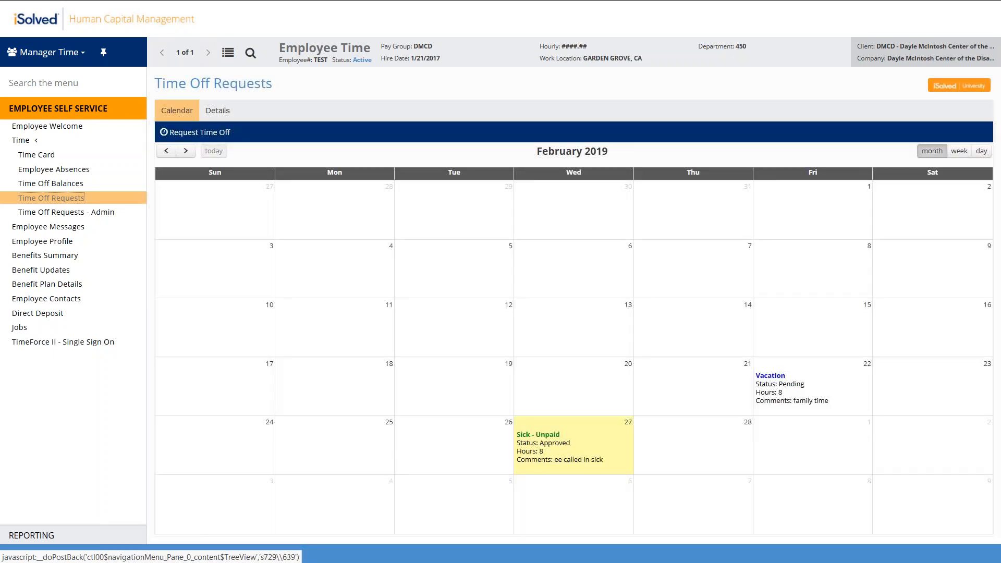
click(68, 170)
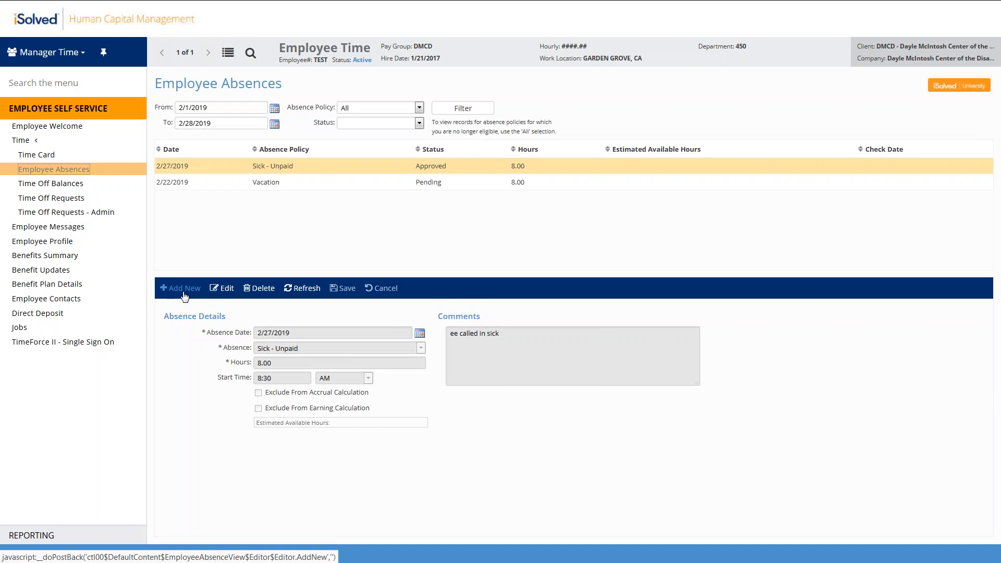
click(29, 201)
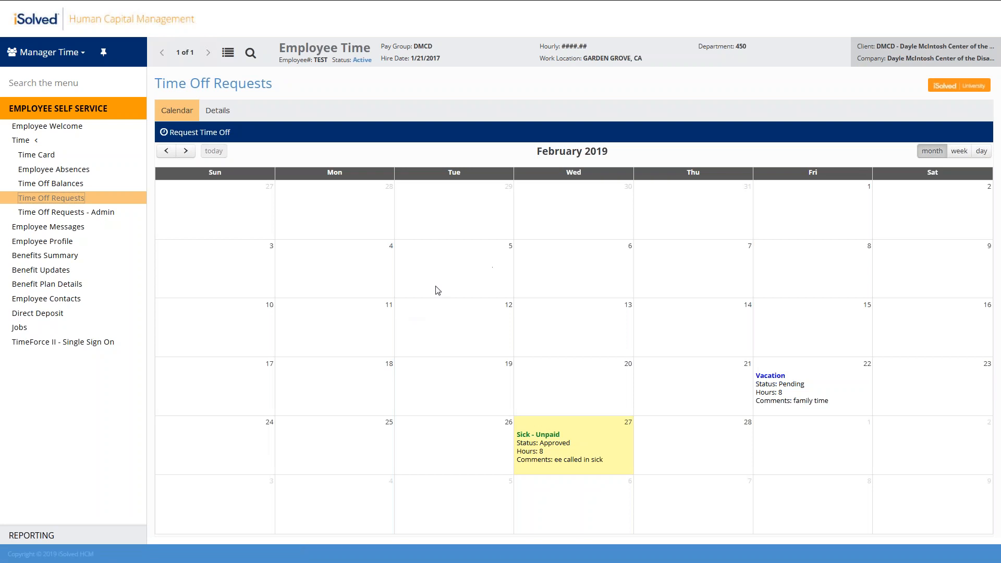
Start a time off request under the Bereavement policy from 3/4/2019 to 3/8/2019
click(190, 131)
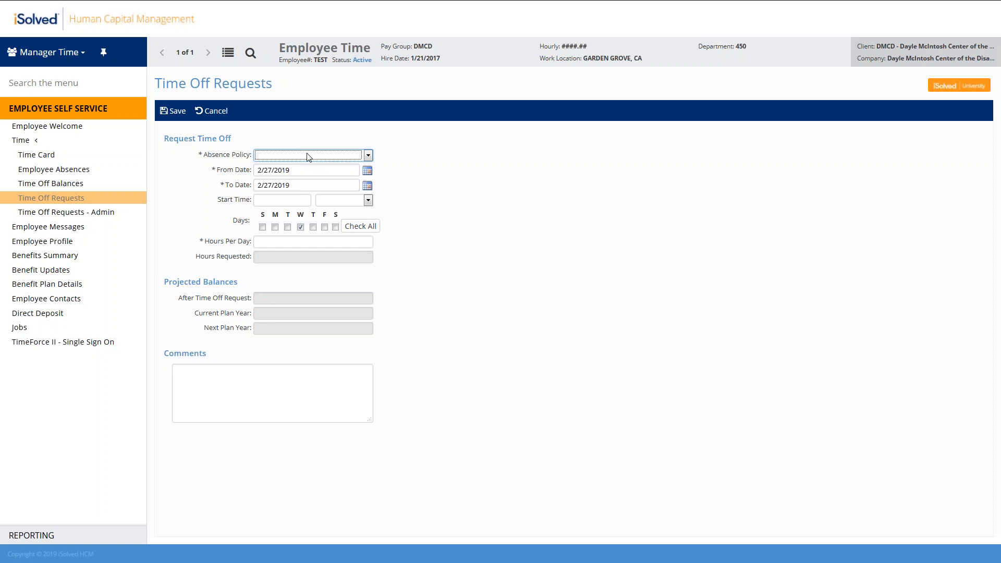
click(309, 158)
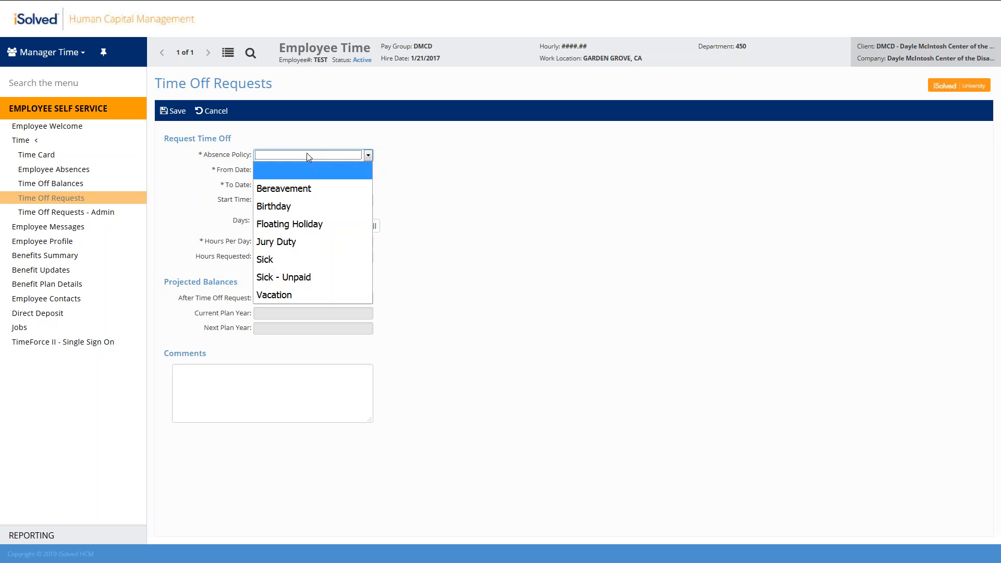
click(303, 189)
click(367, 171)
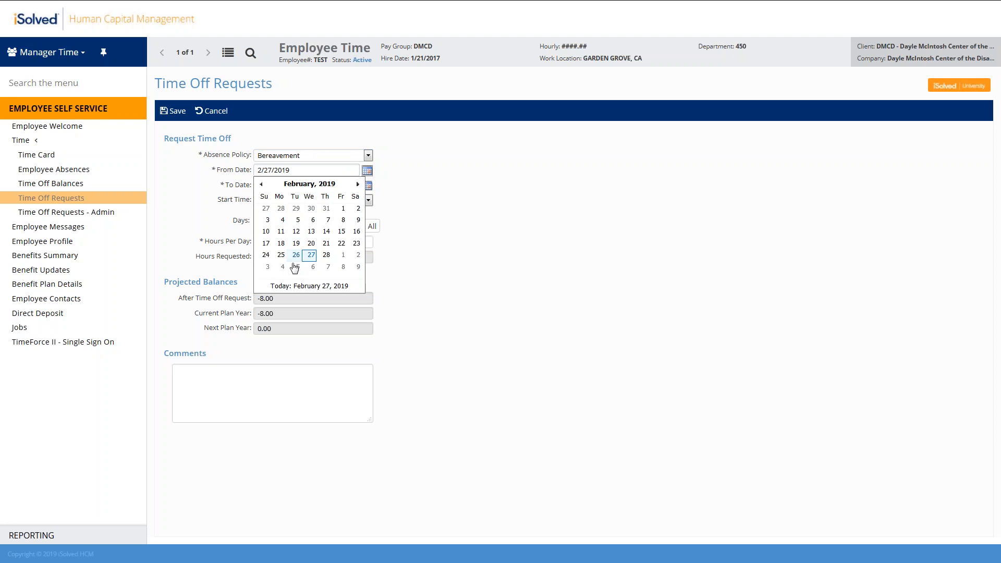
click(283, 267)
click(367, 185)
click(343, 235)
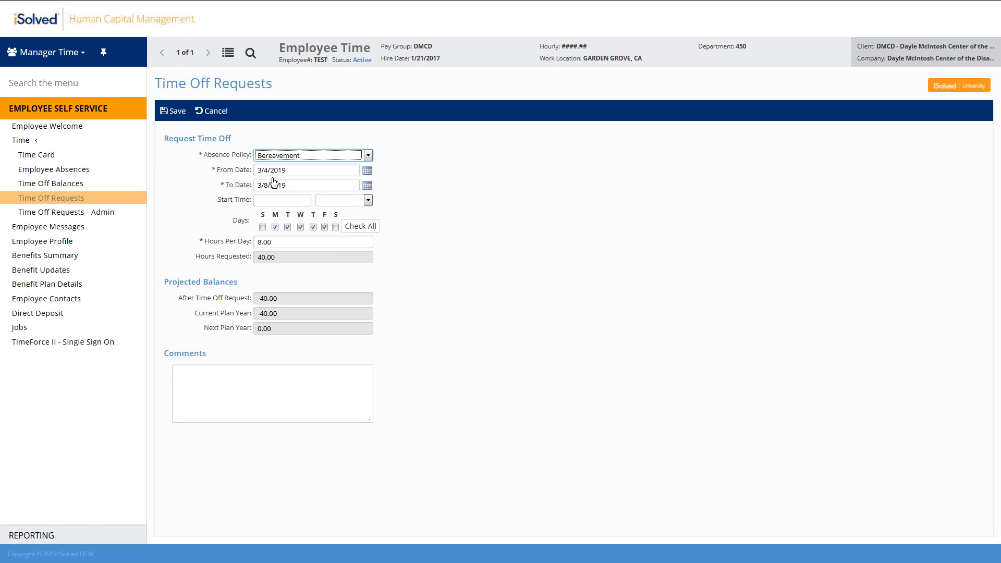
Set the request's start time to 8:30 AM, add the comment "family emergency", and save the request
click(270, 199)
text(8:30)
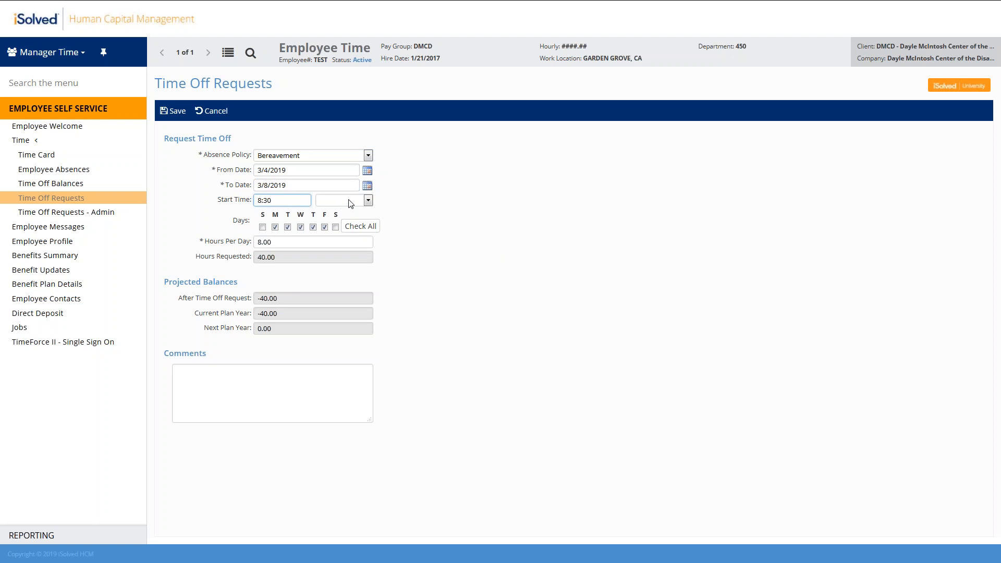
click(368, 201)
click(325, 233)
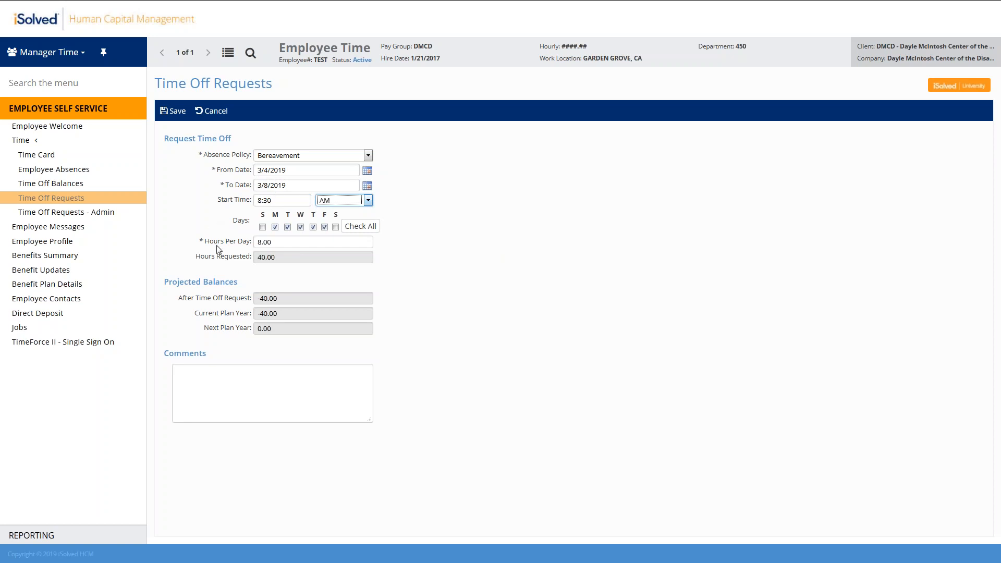
click(256, 242)
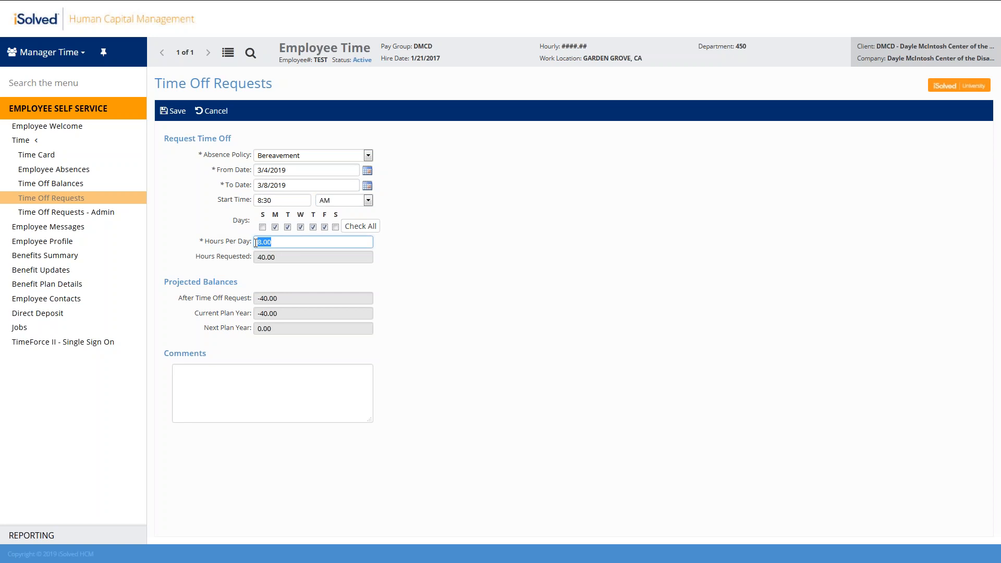
click(412, 270)
click(282, 305)
click(248, 378)
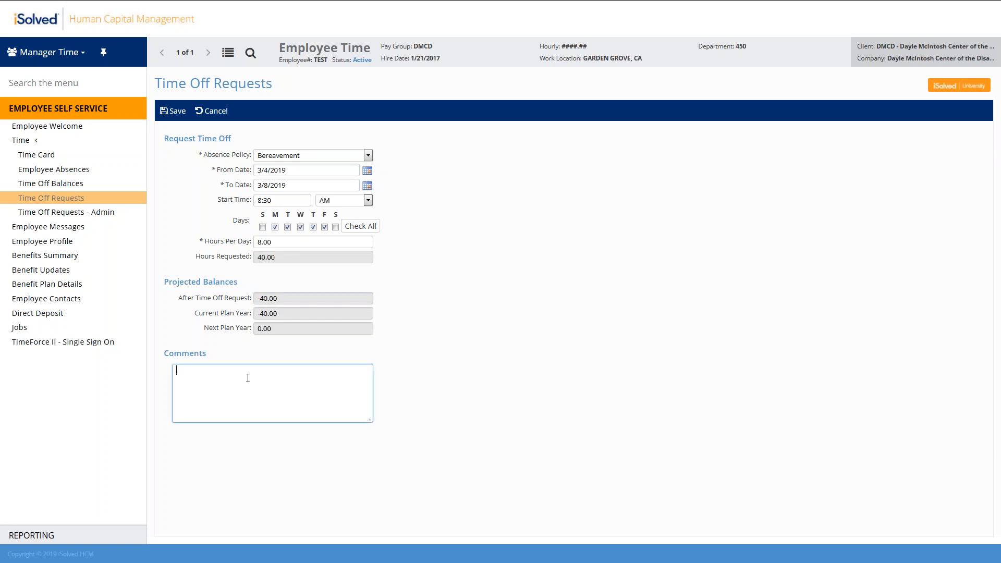
text(family emergency)
click(177, 111)
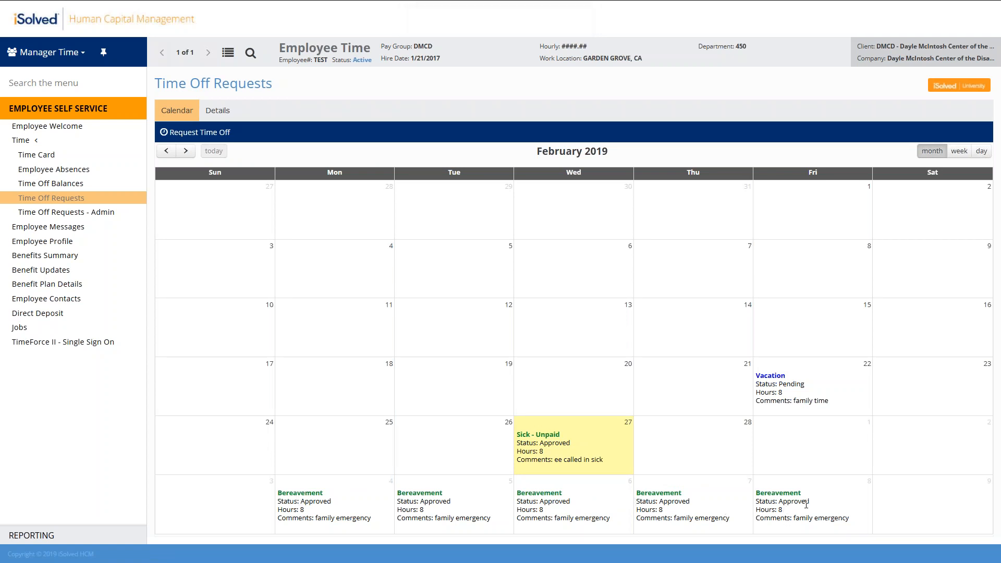
Open the employee's absences and filter them with an end date of 3/28/2019
click(59, 171)
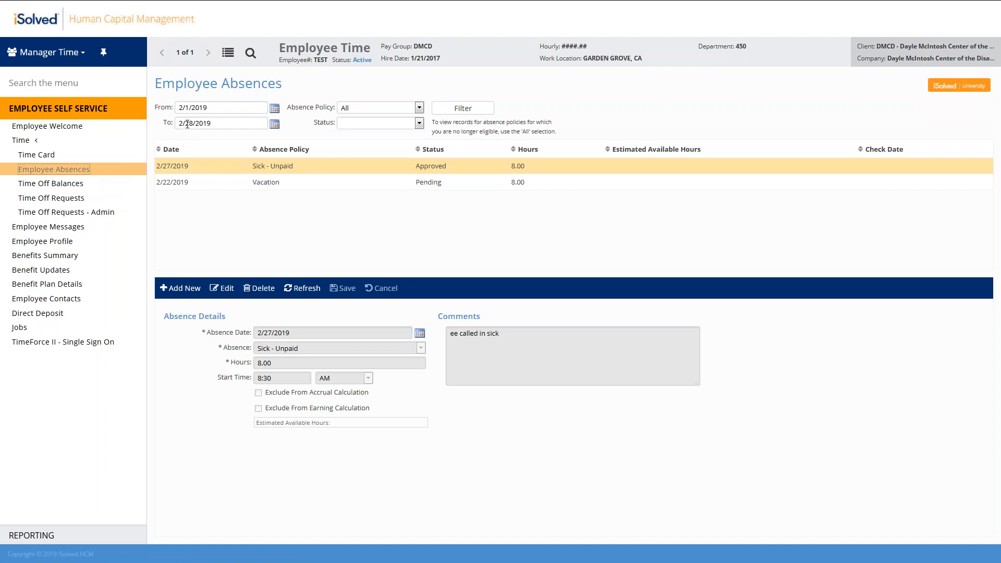
click(179, 123)
text(3)
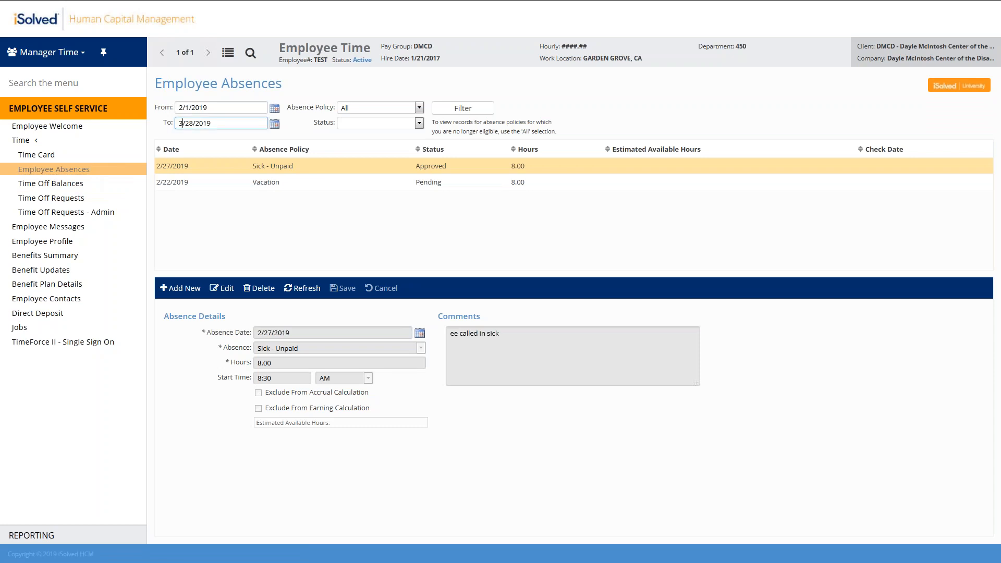
click(466, 110)
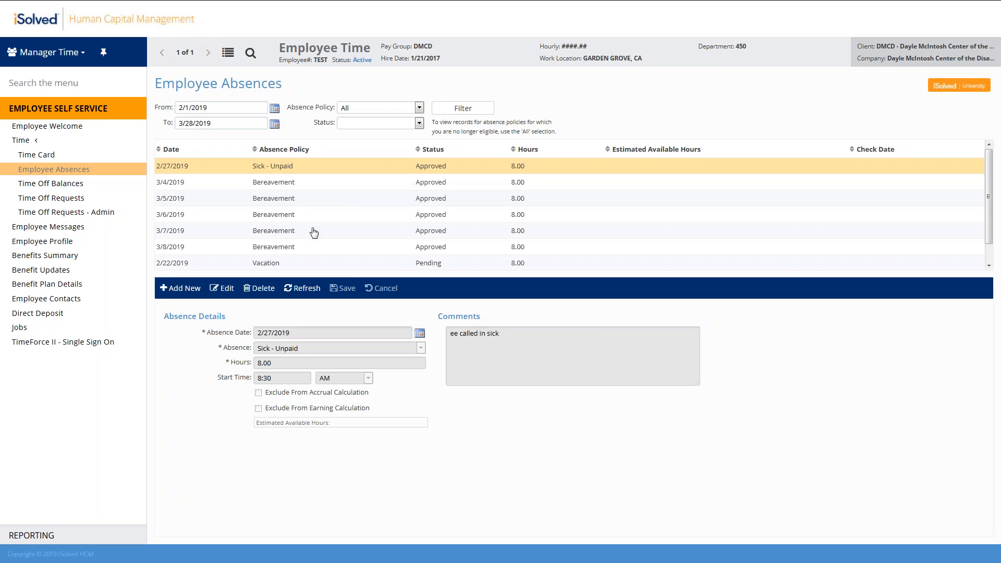
Delete the 3/8/2019 Bereavement absence
click(319, 249)
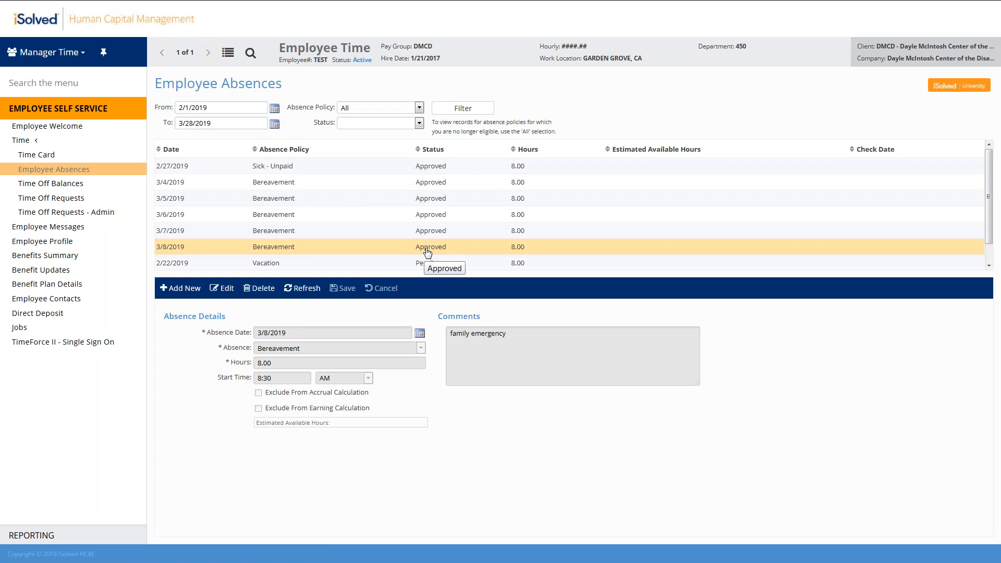
click(266, 290)
click(490, 239)
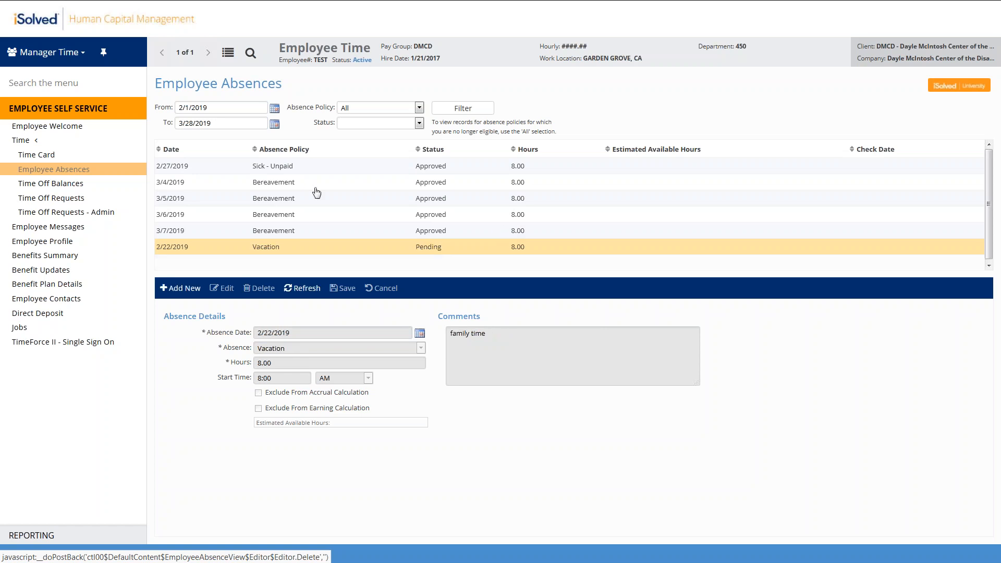
Open the pending 2/22/2019 Vacation request from the time off admin calendar, choose Reject as its action, and return to the calendar without processing it
click(52, 213)
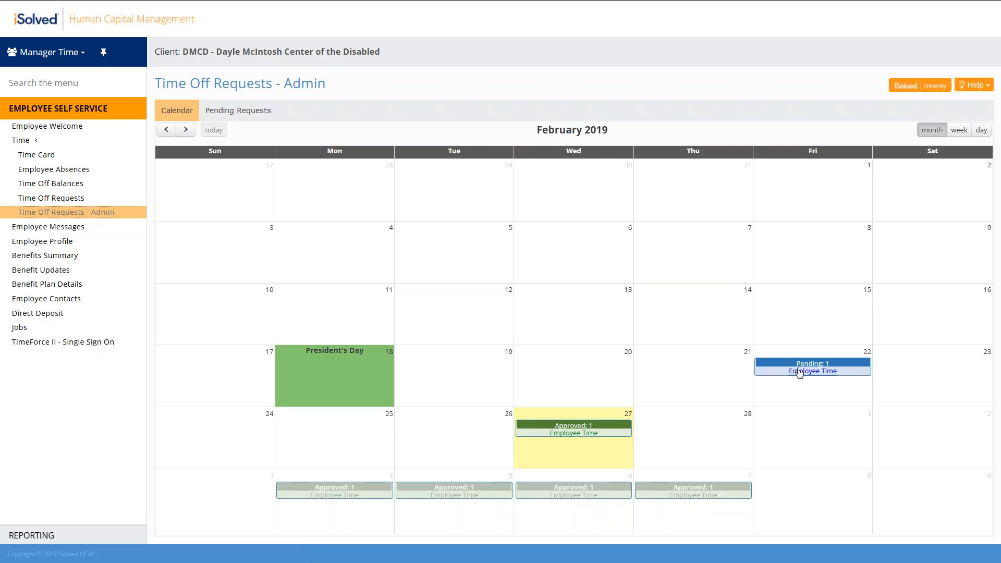
mouse_move(823, 376)
click(816, 376)
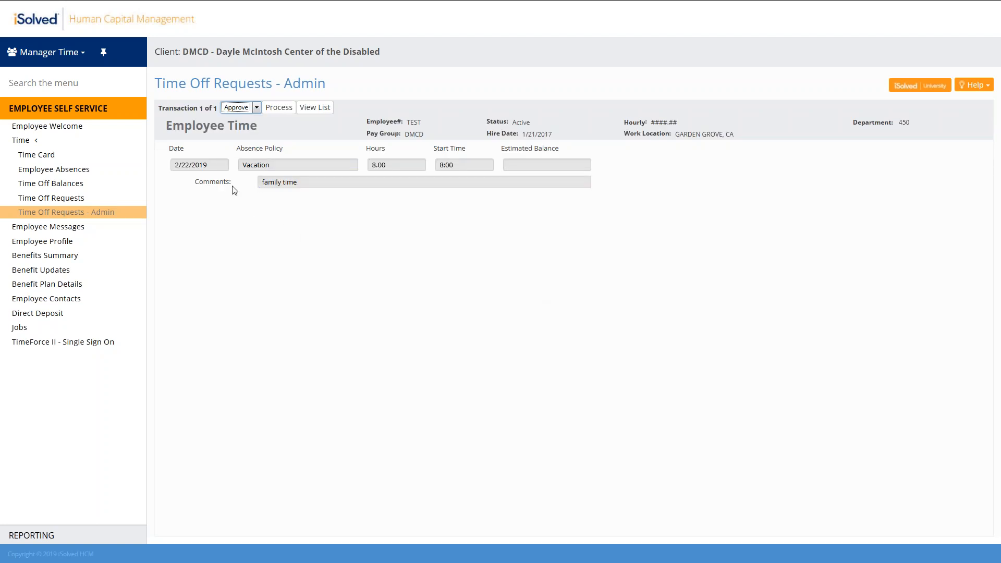
click(257, 109)
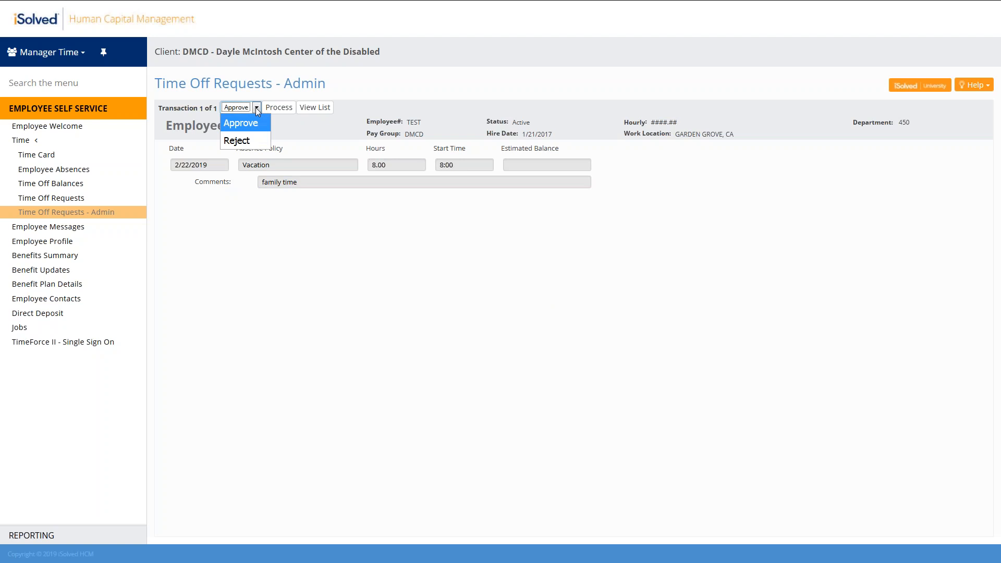
click(237, 142)
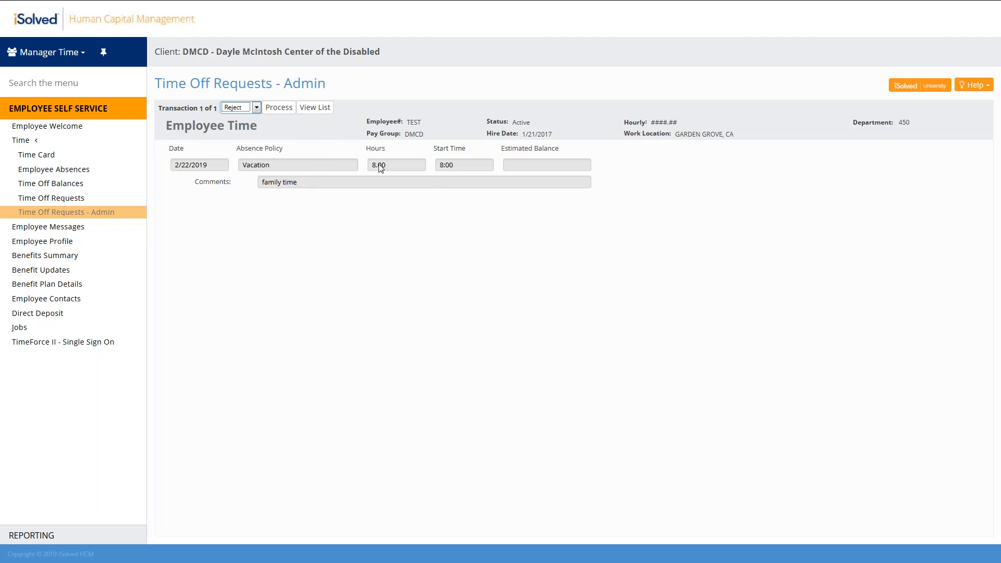
click(318, 108)
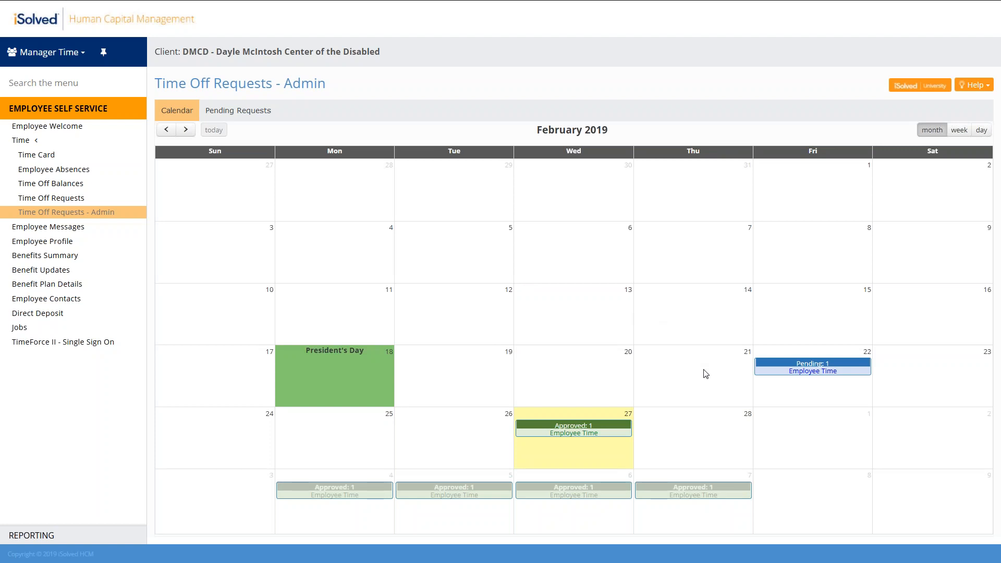
Open the Vacation request from the pending requests list, review its available actions, and return to the calendar
click(218, 118)
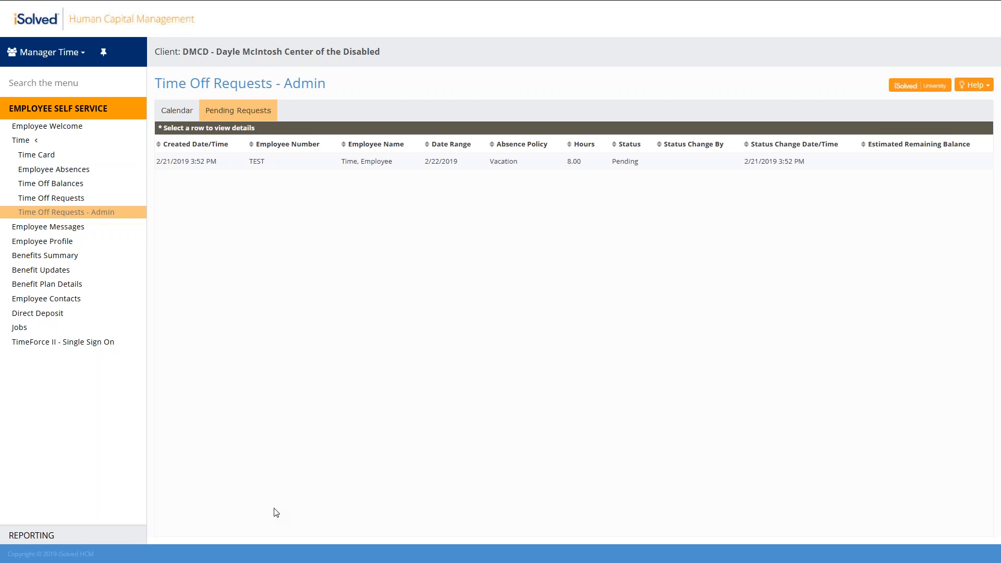
click(451, 166)
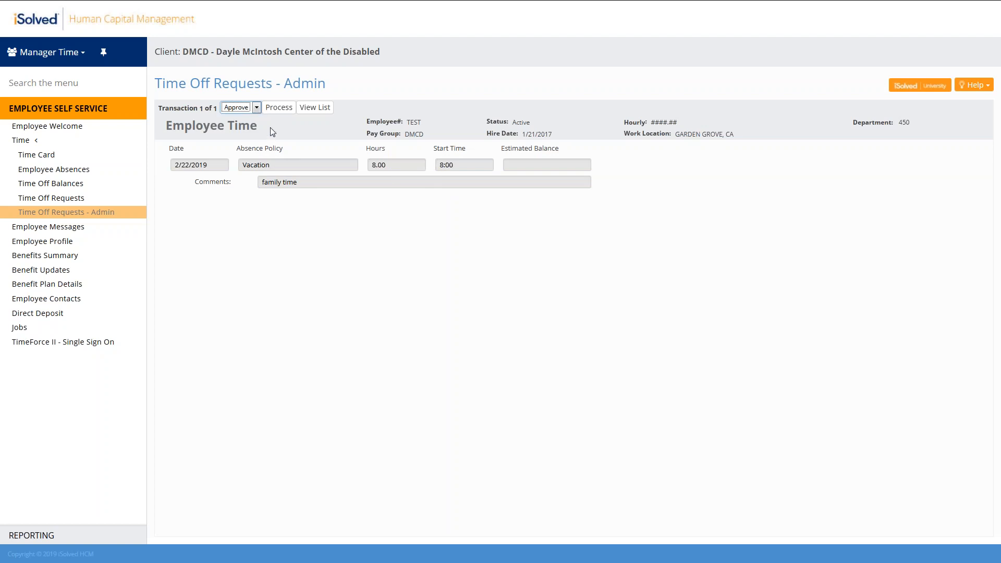
click(257, 109)
click(257, 108)
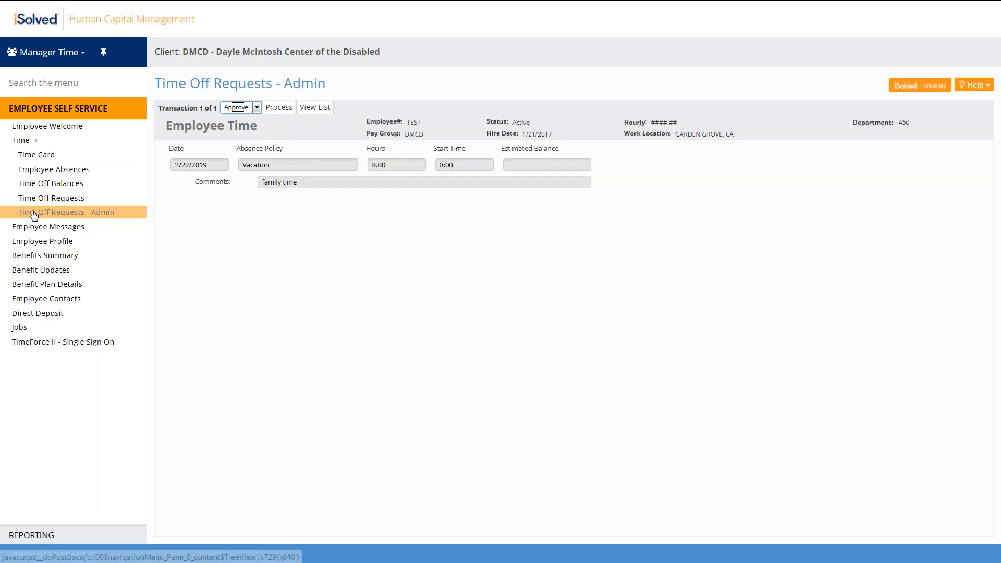
click(315, 107)
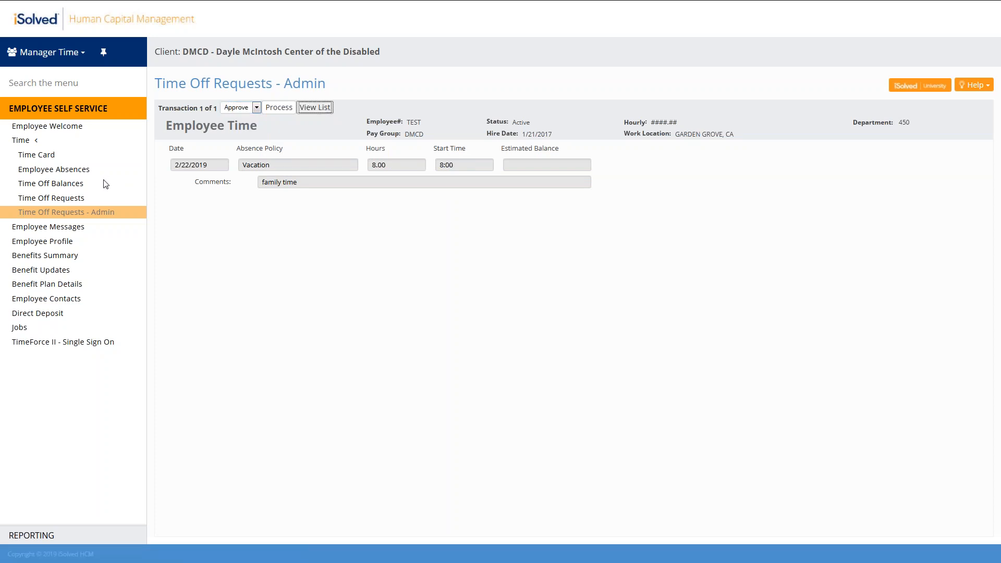
click(177, 111)
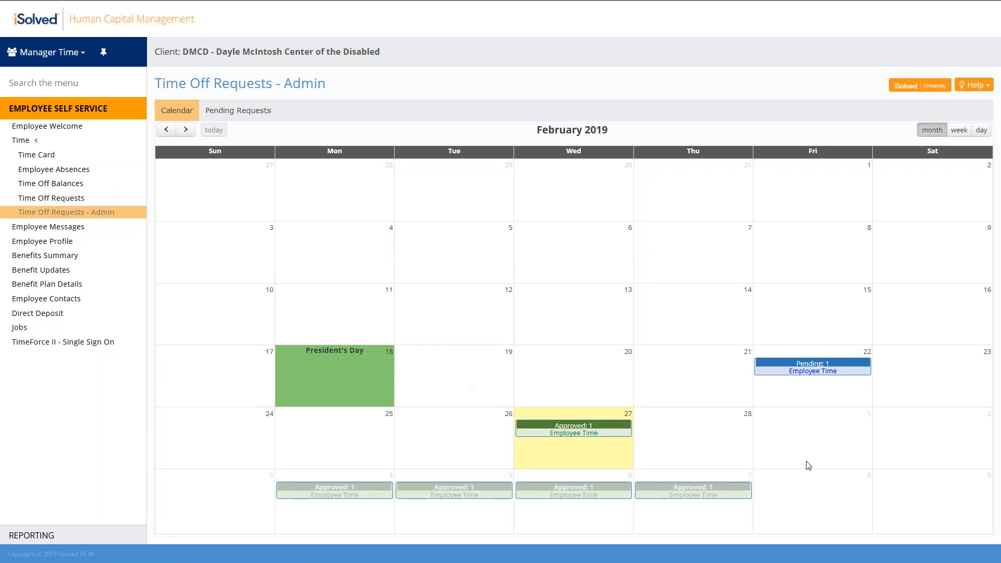
Reopen the 2/22/2019 Vacation request from the pending requests list to view its details
mouse_move(812, 373)
click(230, 113)
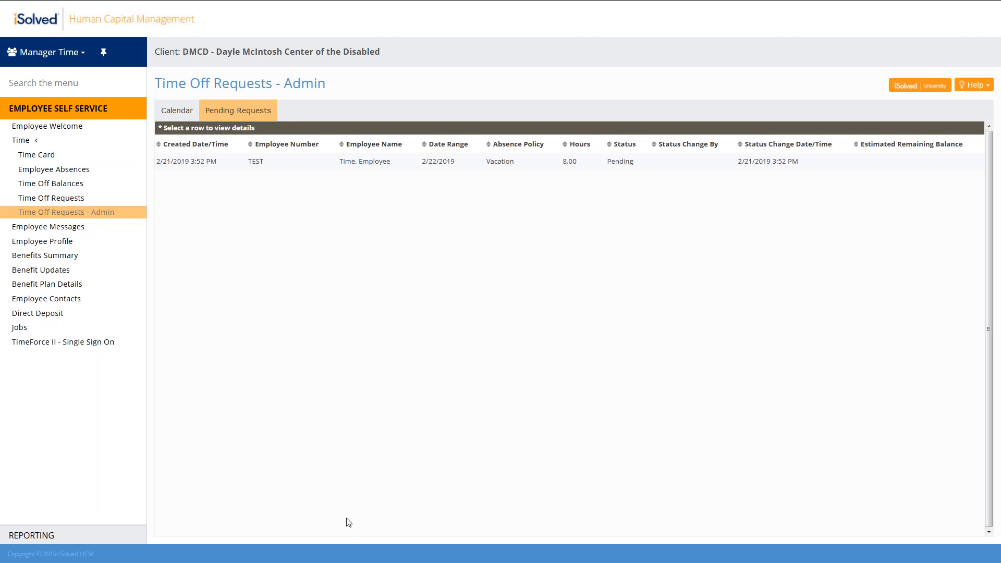
click(394, 166)
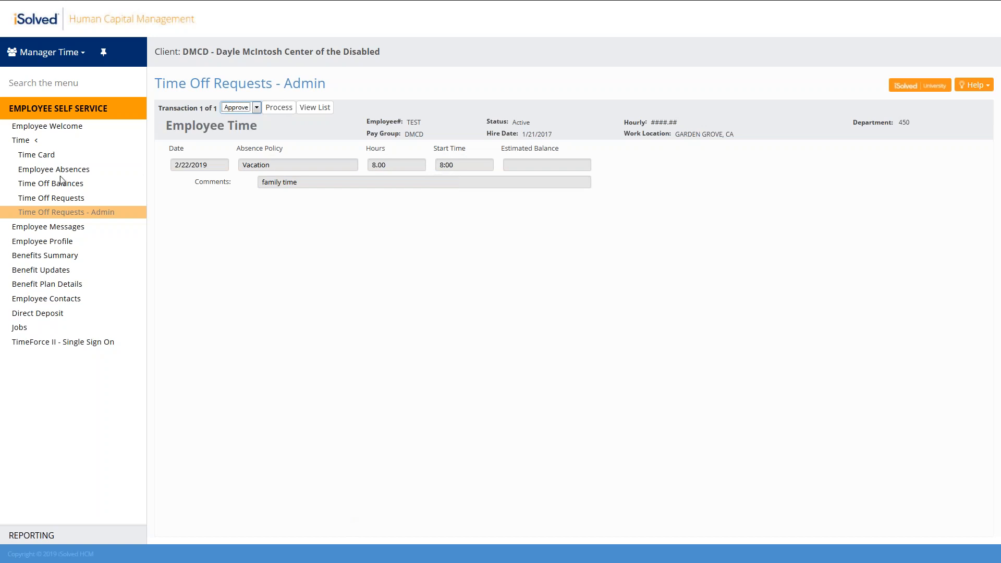
Open a blank time off request from the employee's time card, discard it, and show the full employee list
click(39, 160)
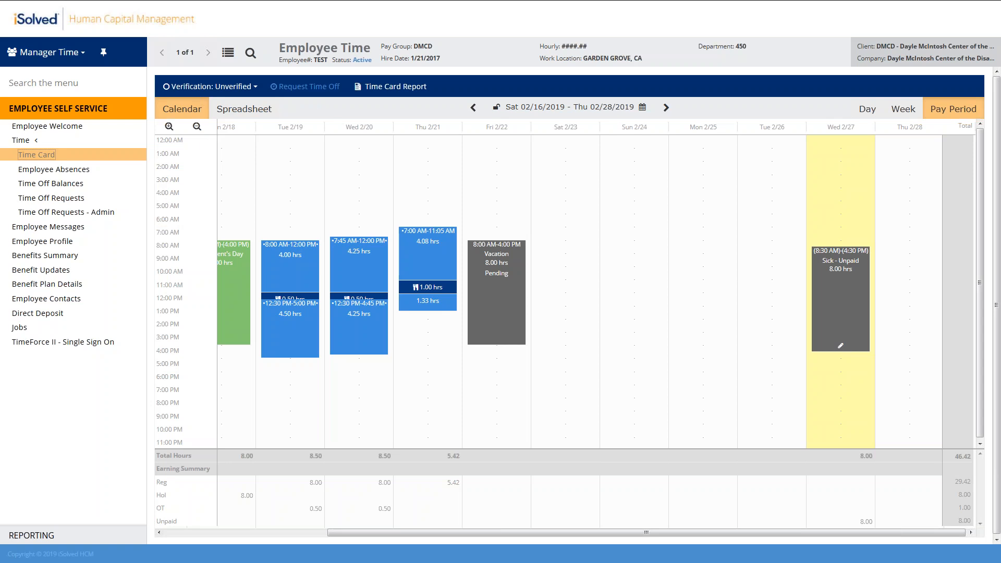
click(310, 86)
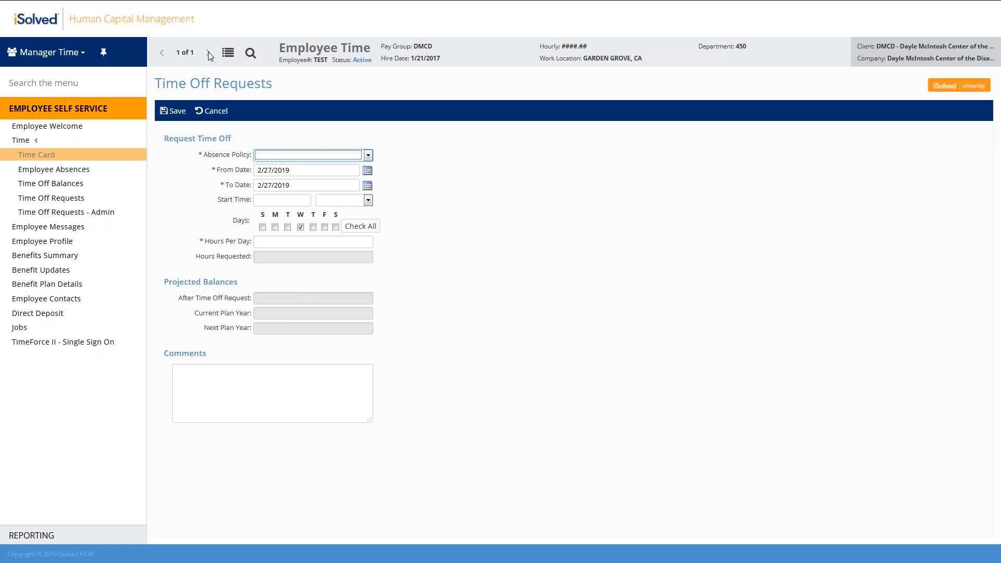
click(251, 53)
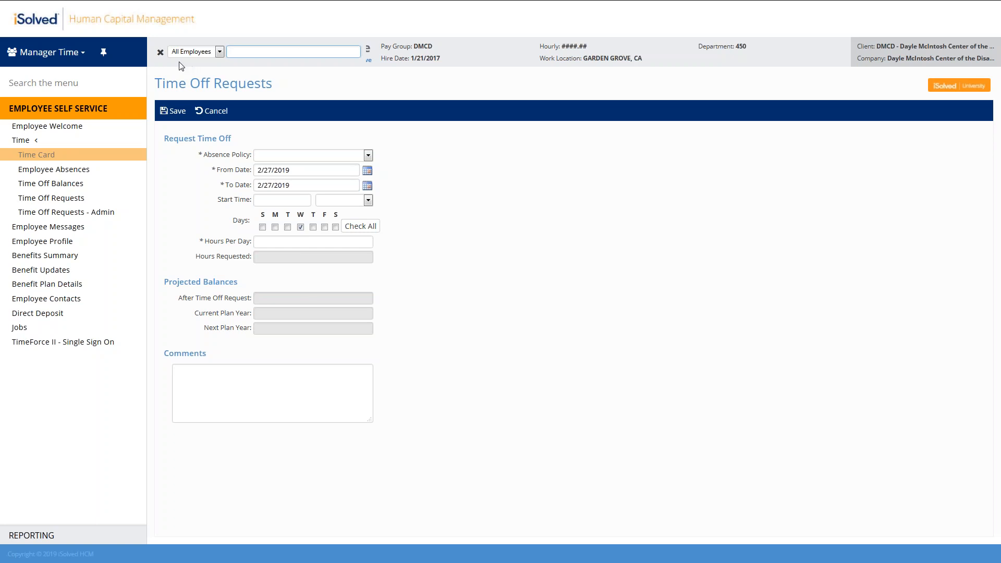
click(160, 52)
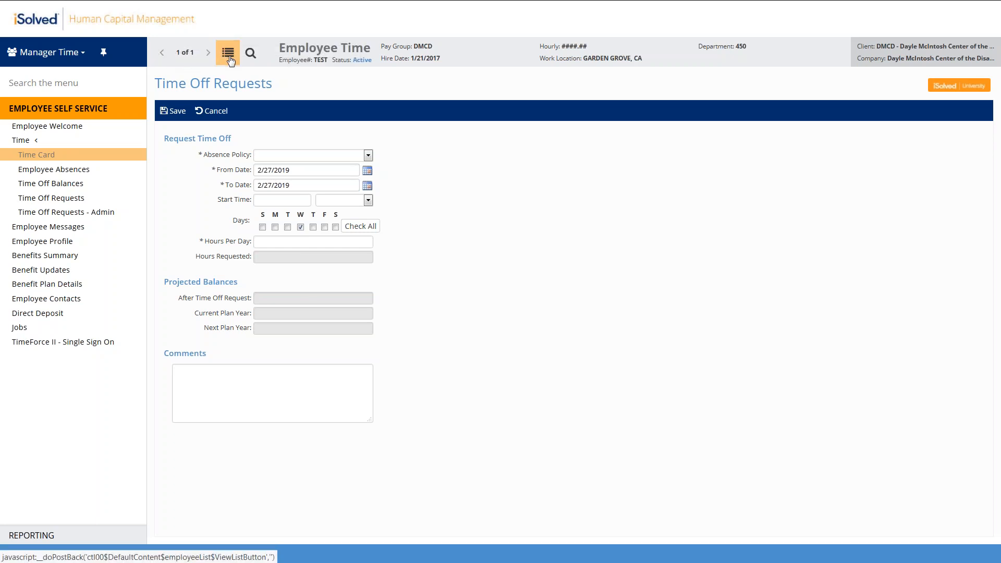
click(228, 53)
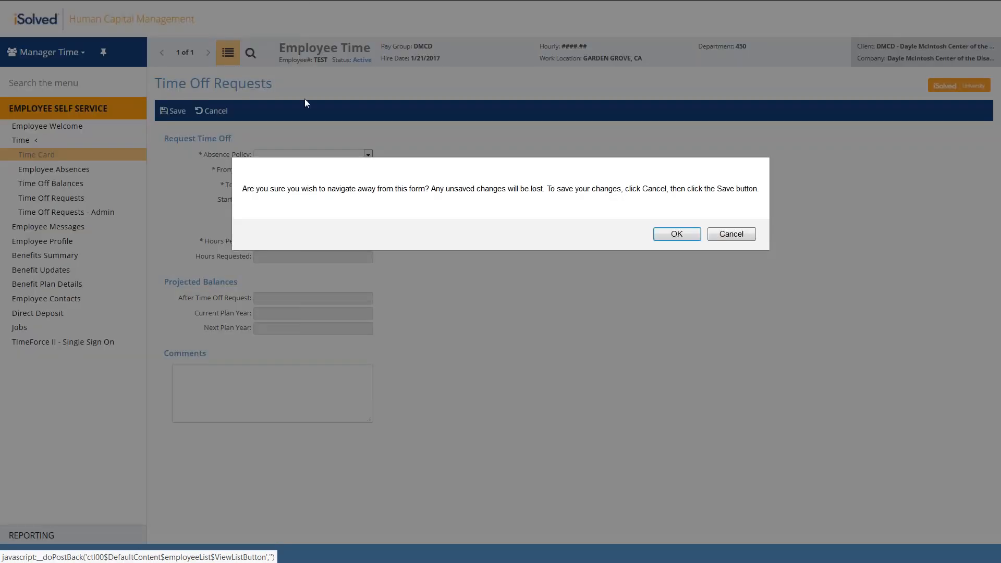
click(676, 234)
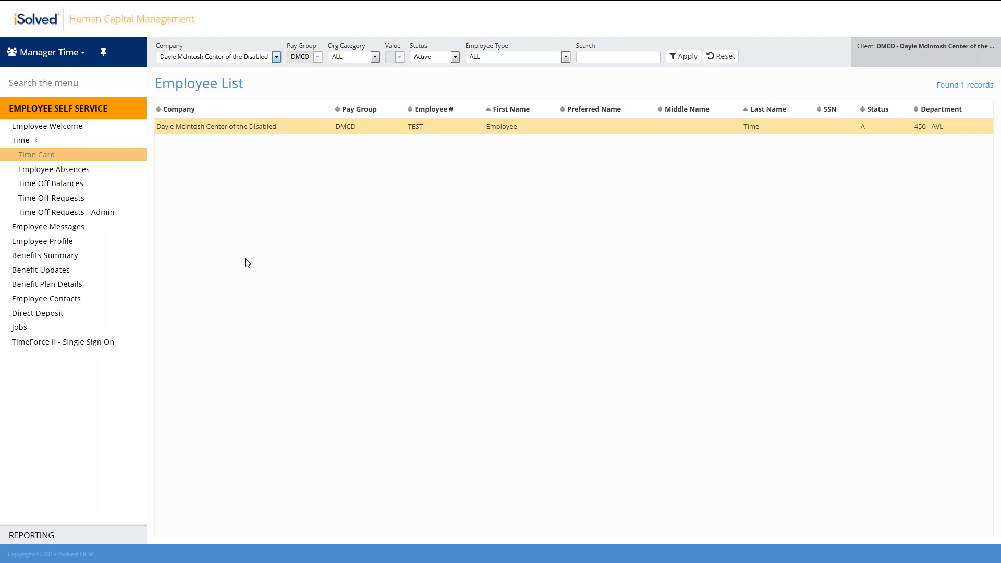
Choose Manager as the default user role in the user preferences and discard the change
click(42, 52)
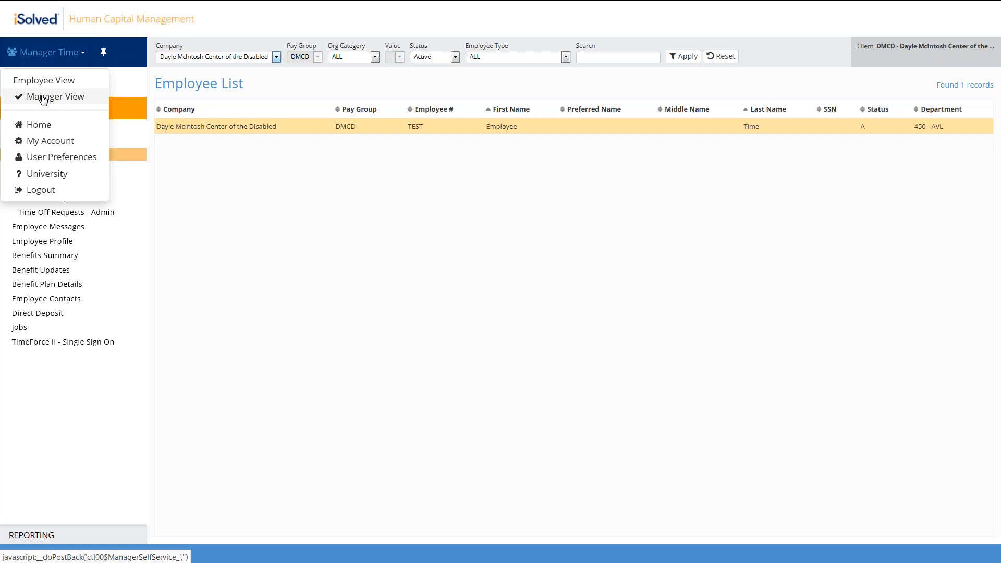
click(52, 162)
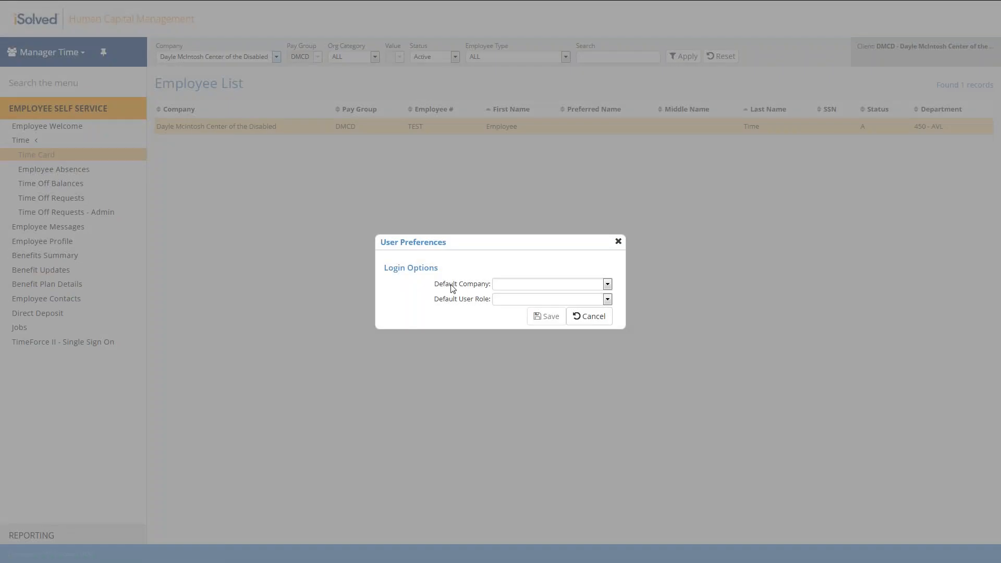
click(506, 304)
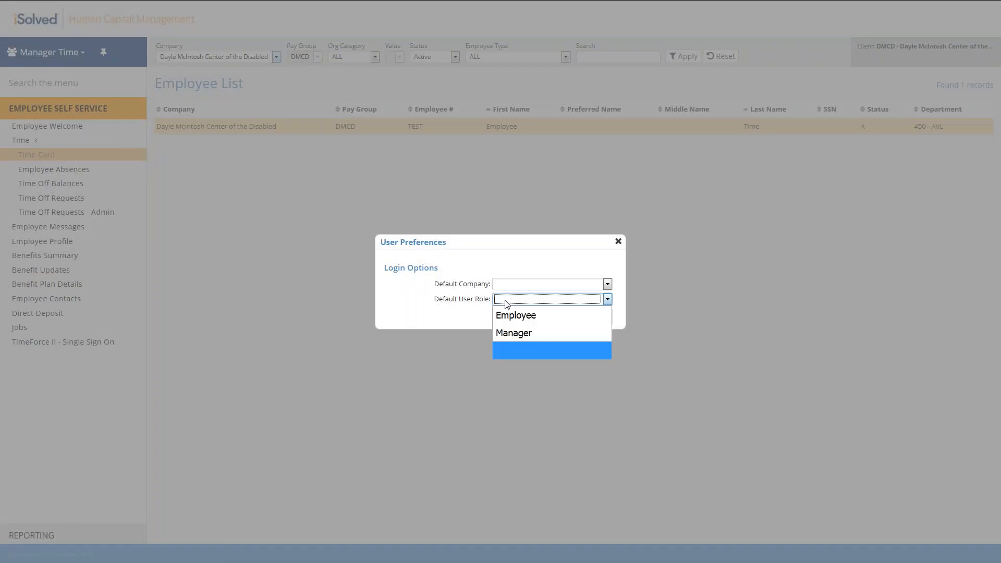
click(508, 332)
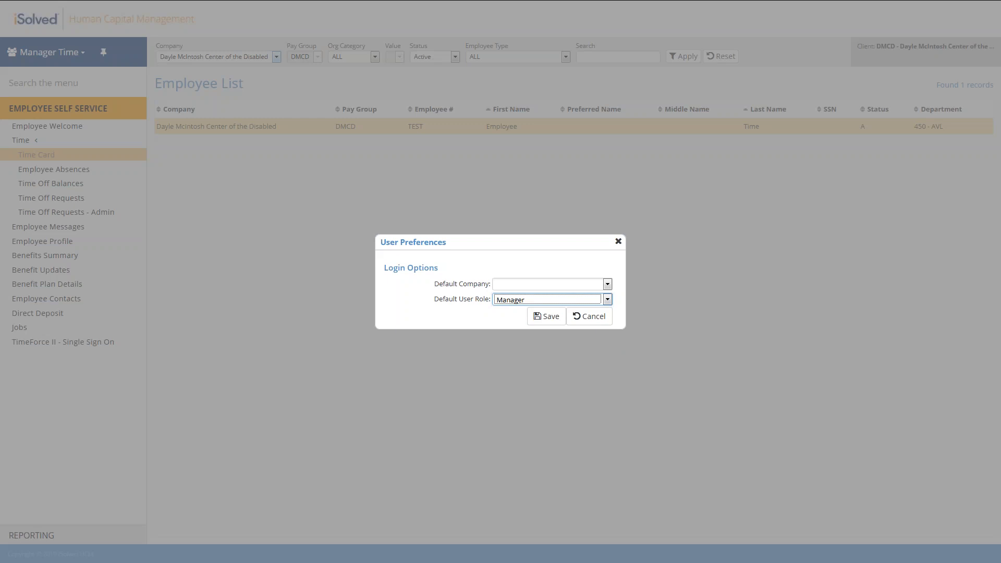
click(590, 316)
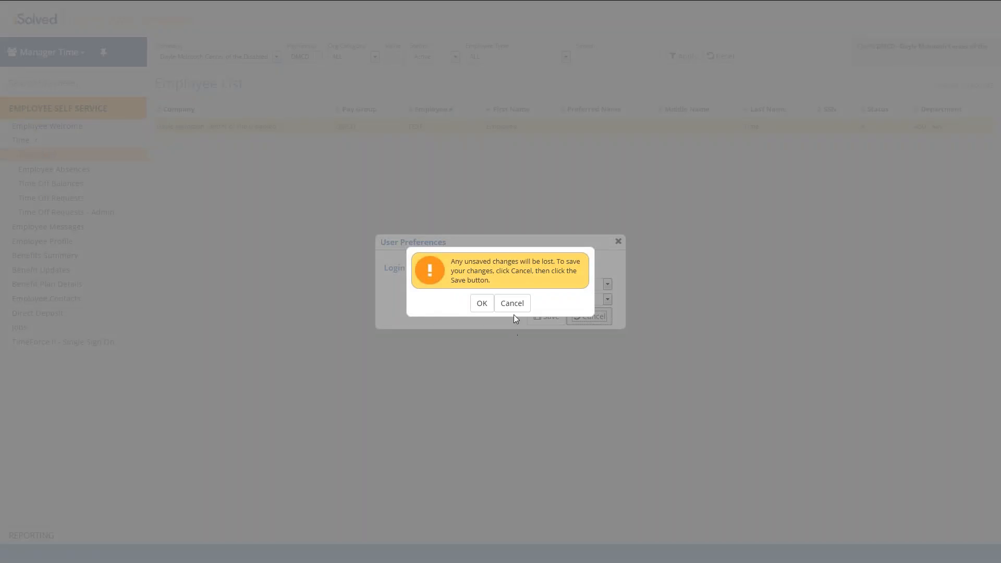
click(481, 303)
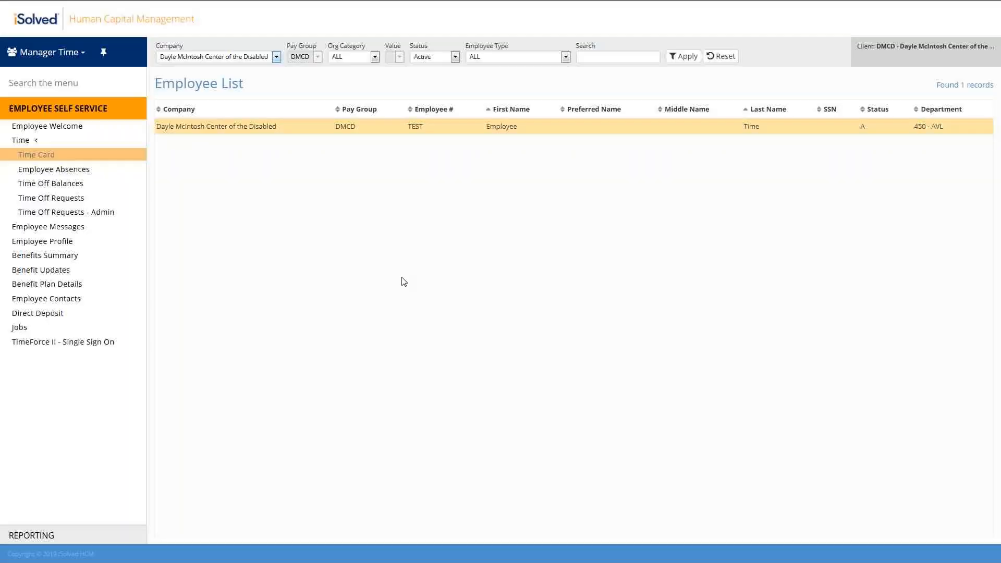
Reopen the user preferences to review the default user role options, and close them without saving
click(79, 54)
click(55, 158)
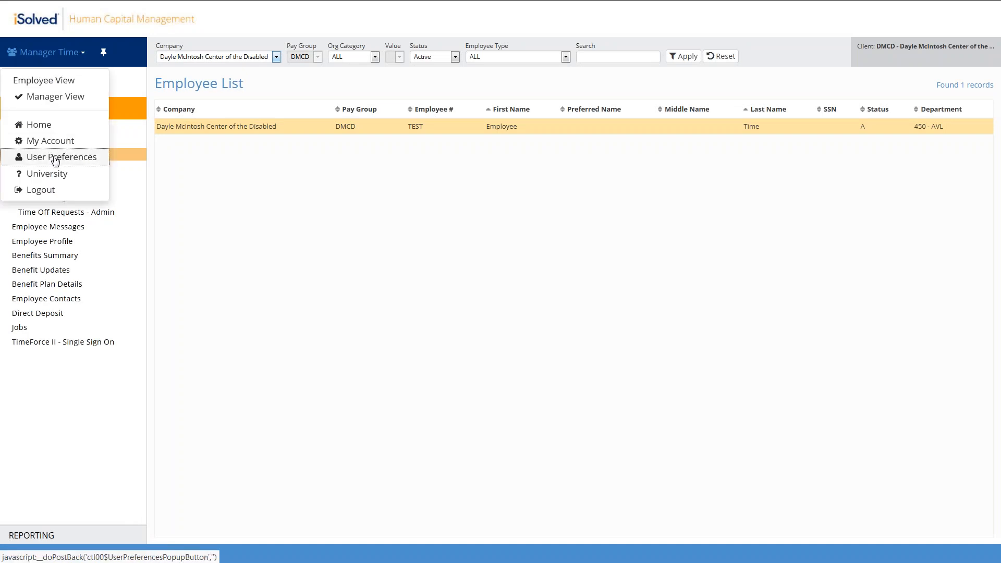
click(510, 300)
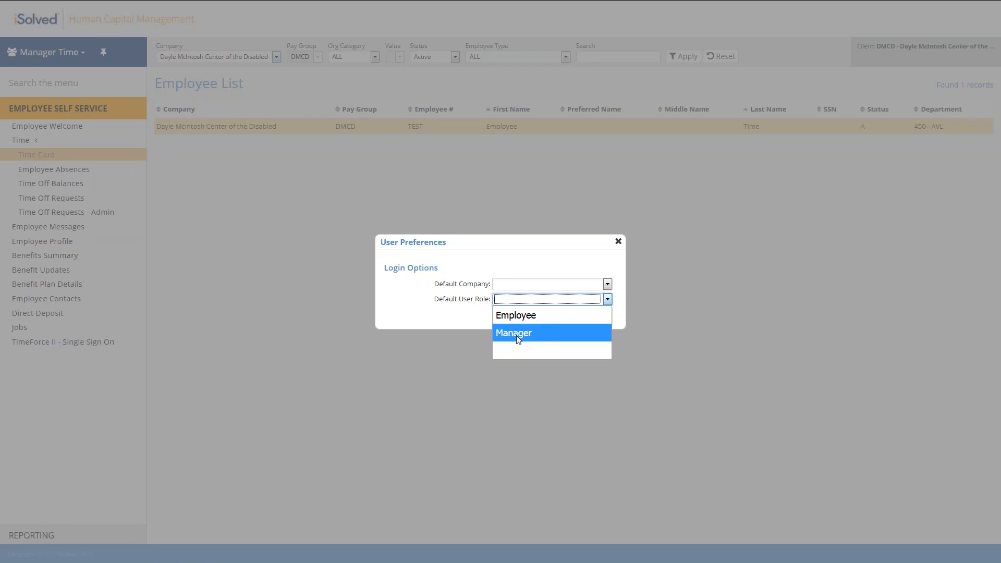
click(618, 241)
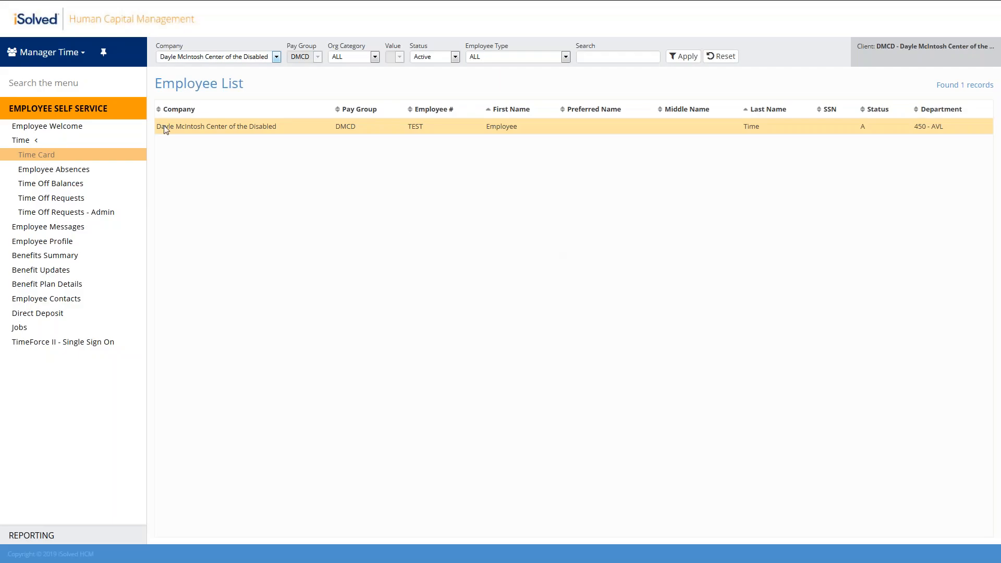